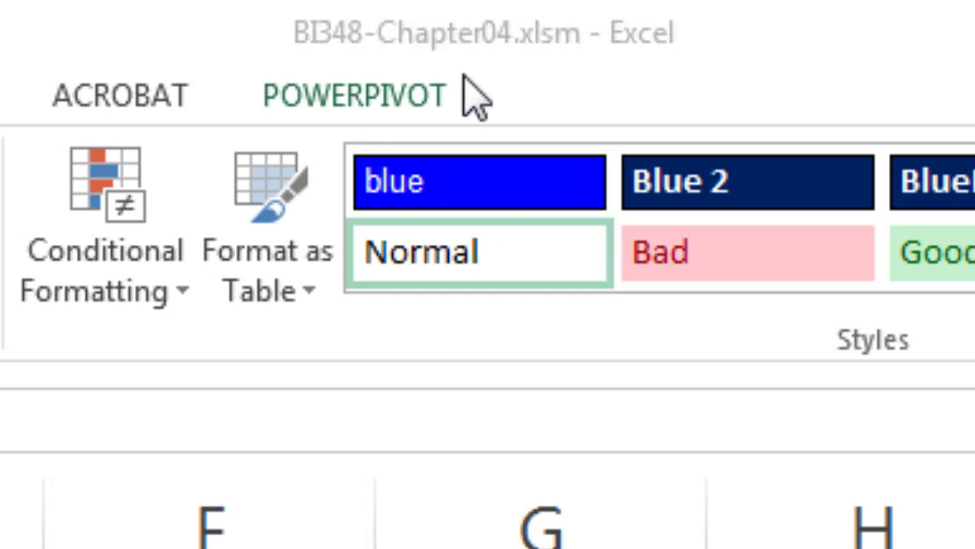
Switch from Excel to the BI348-Chapter04 PowerPoint deck, which is on slide 5, 'Regression Analysis'.
key(alt+Tab)
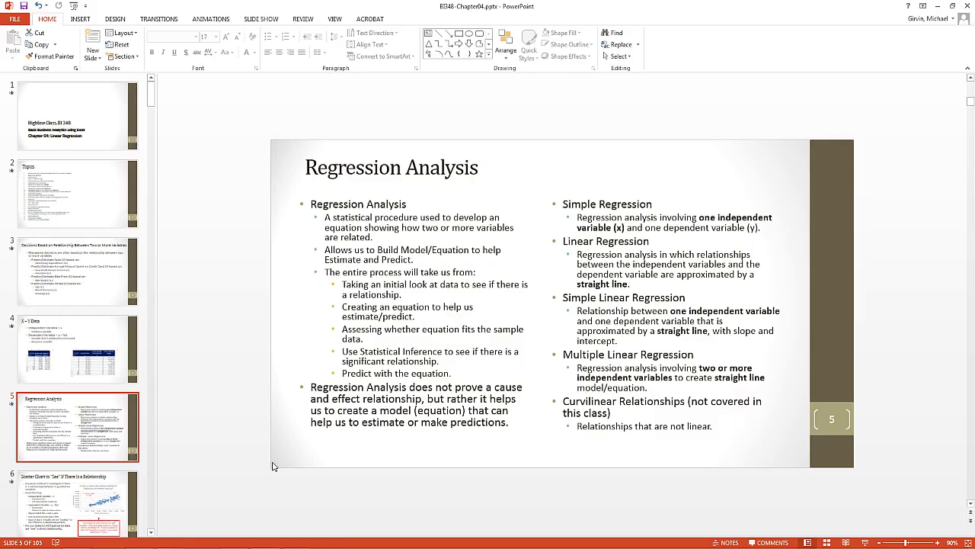
Display slide 1, the title slide of the Chapter 04: Linear Regression deck.
click(97, 126)
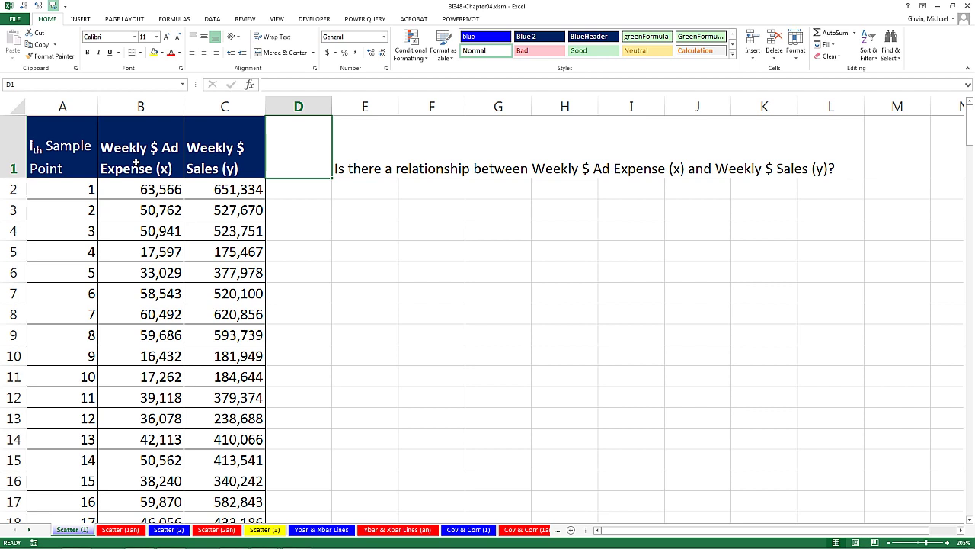
Select the ad expense and sales data in columns B:C and insert a basic scatter chart.
drag(136, 162, 206, 166)
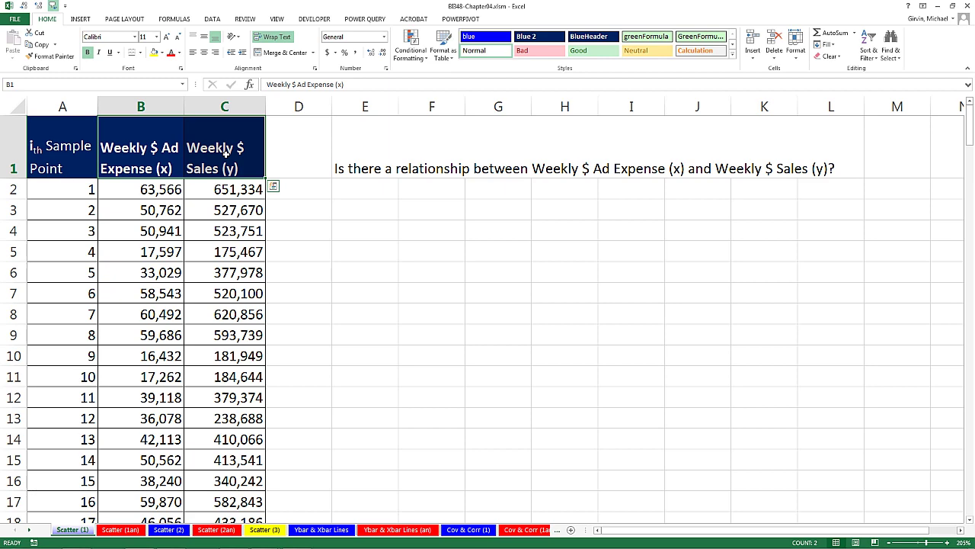
key(ctrl+shift+Down)
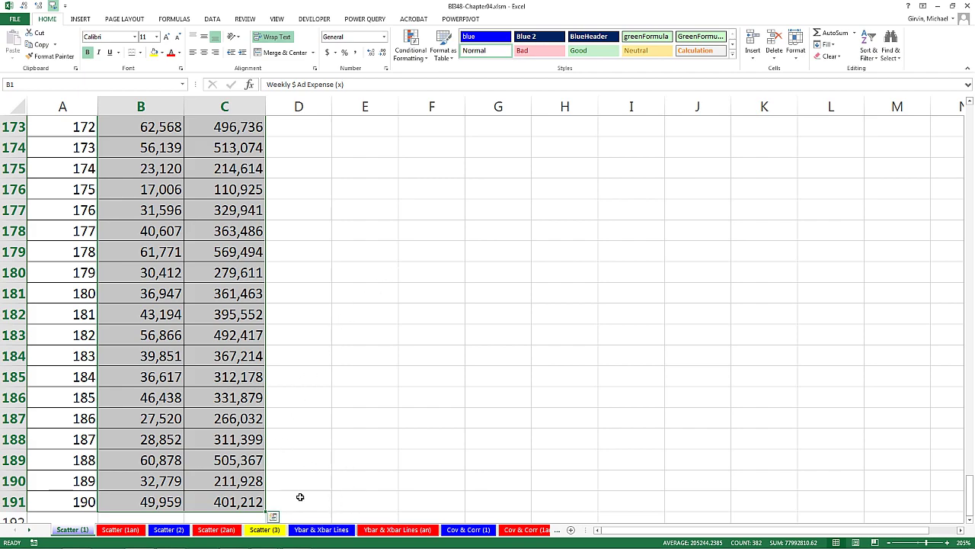
mouse_move(970, 504)
mouse_down()
mouse_move(964, 374)
mouse_move(971, 509)
mouse_up()
key(ctrl+BackSpace)
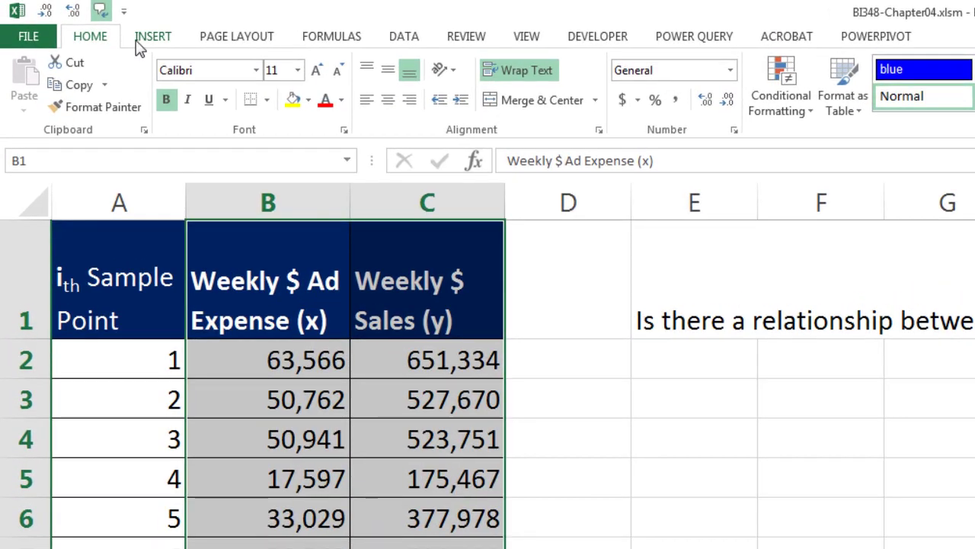
click(134, 34)
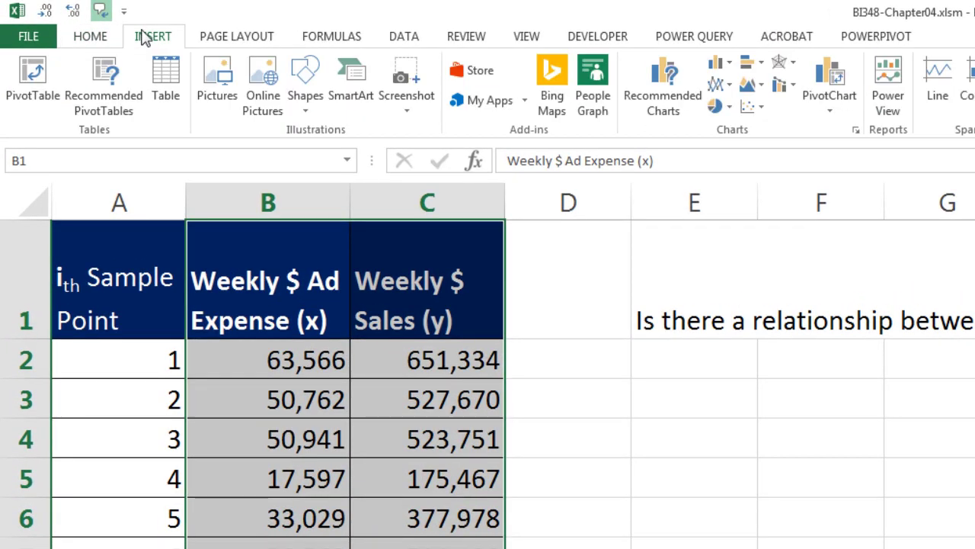
click(747, 106)
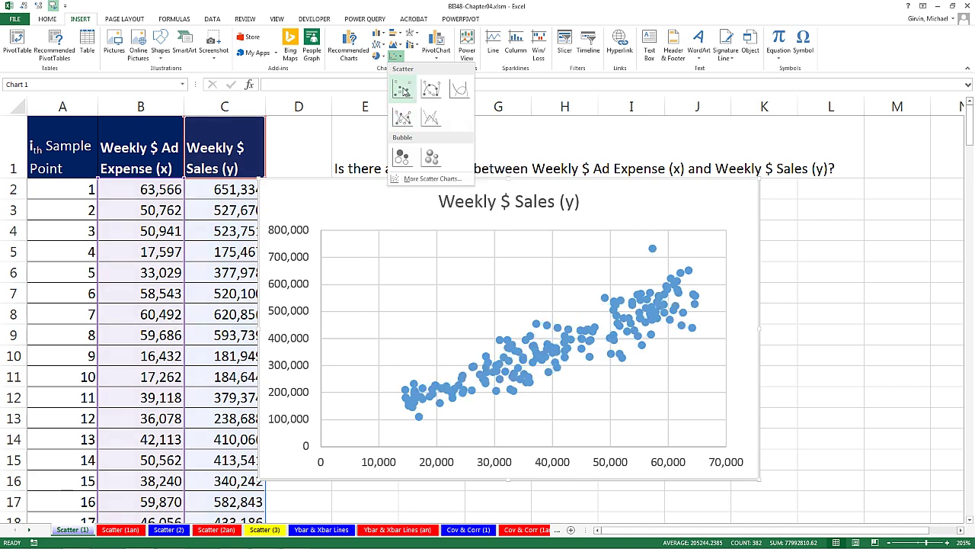
click(404, 90)
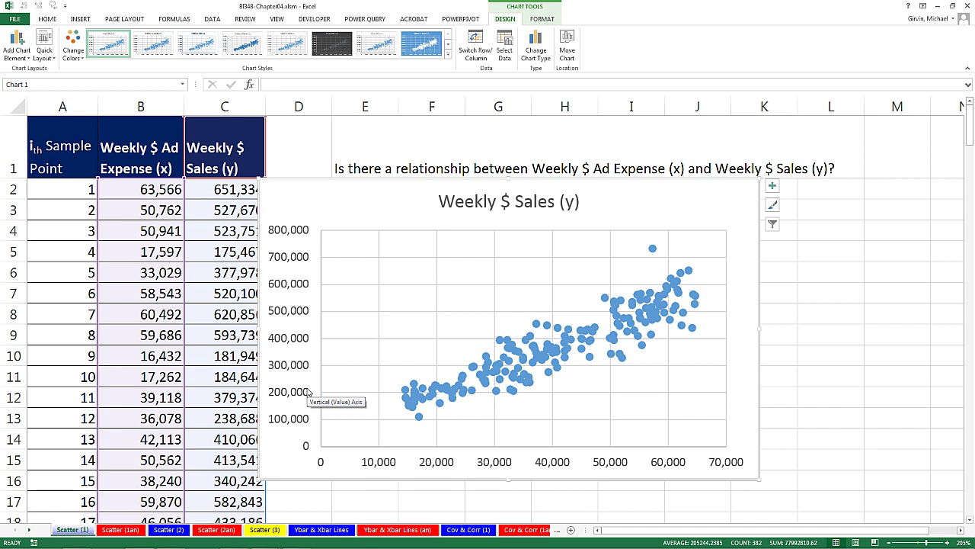
Add axis titles linked to C1 'Weekly $ Sales (y)' and B1 'Weekly $ Ad Expense (x)'.
click(774, 187)
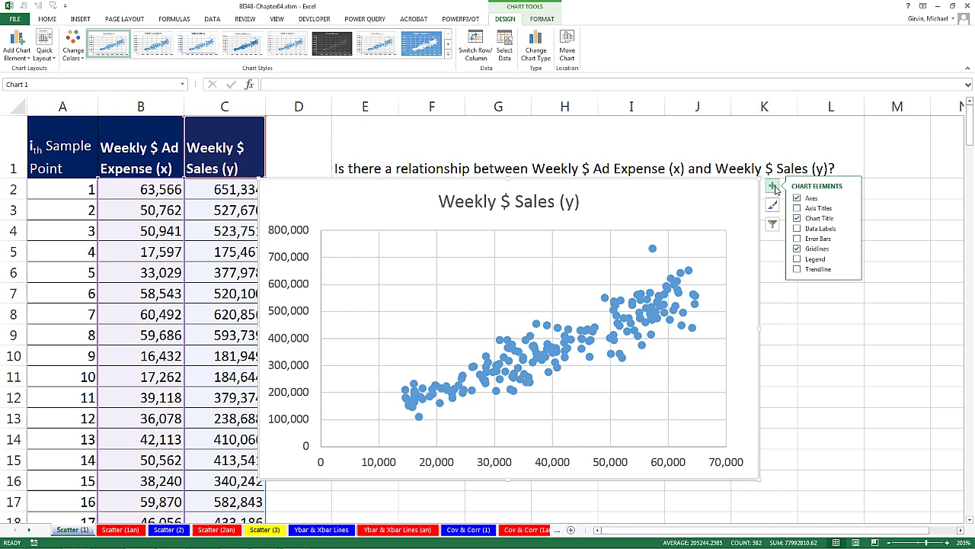
click(799, 208)
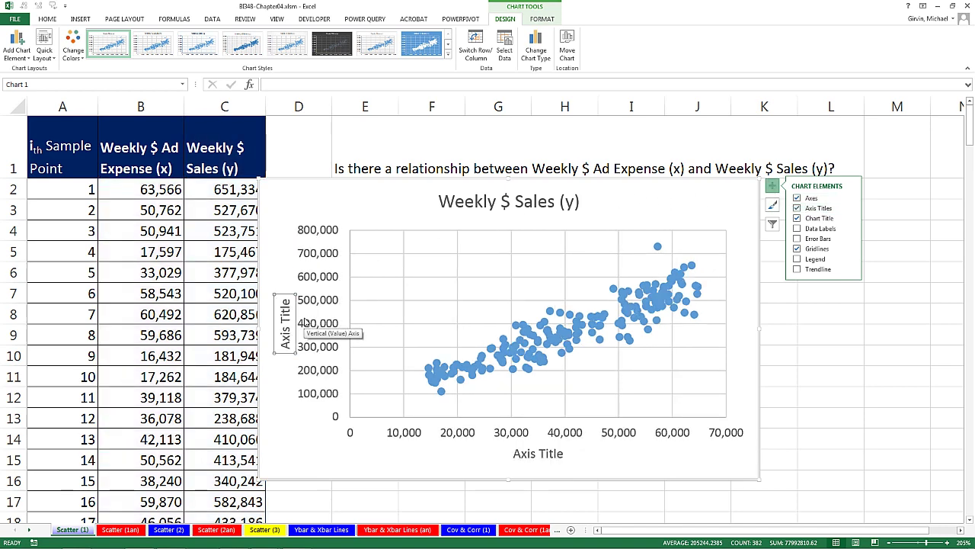
text(=)
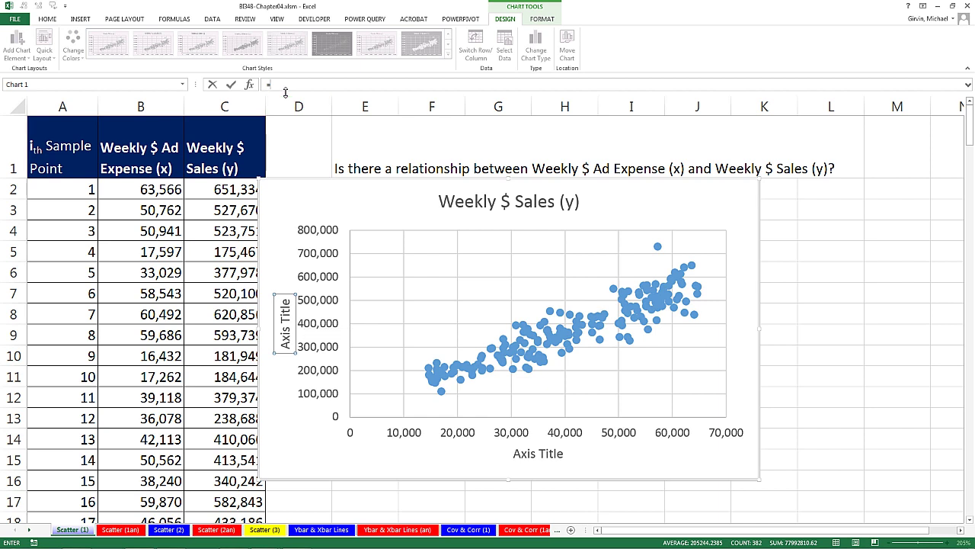
click(242, 148)
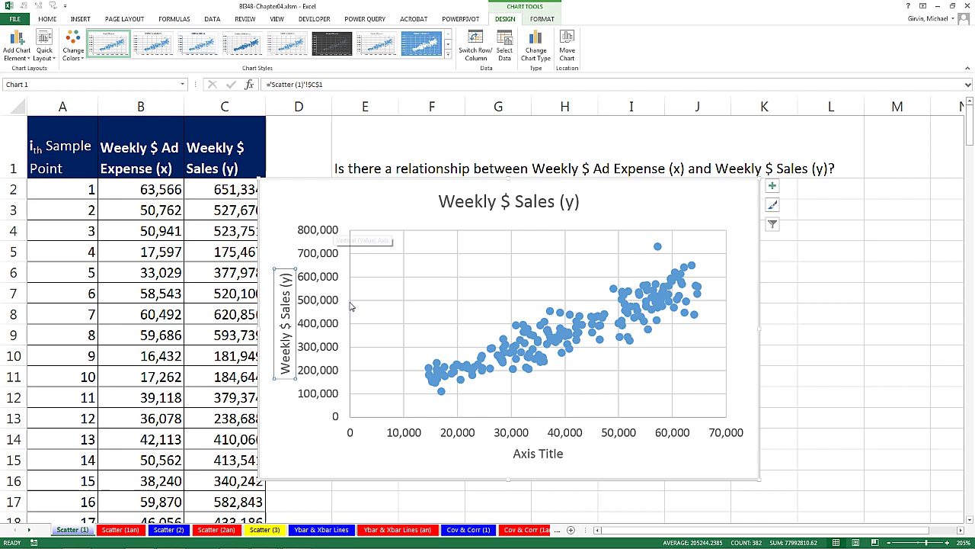
click(531, 450)
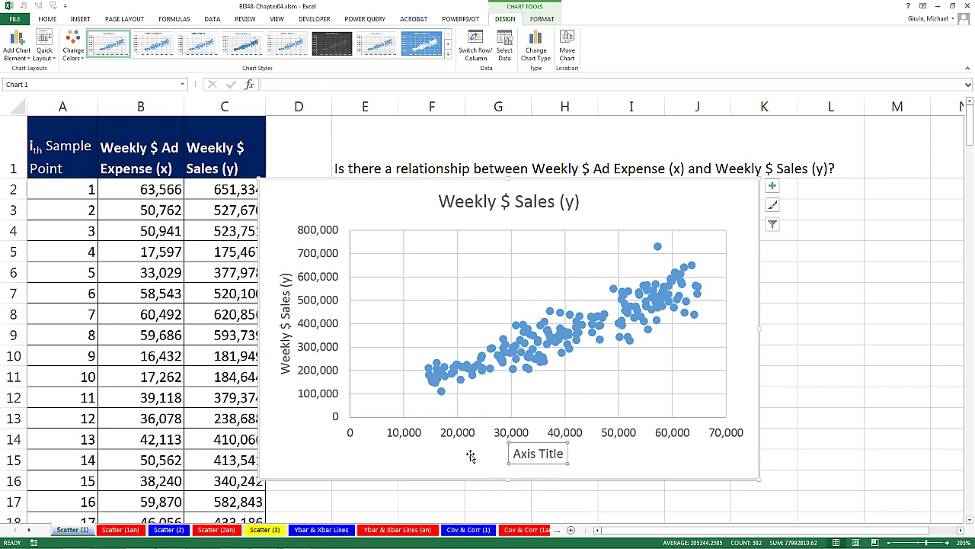
text(=)
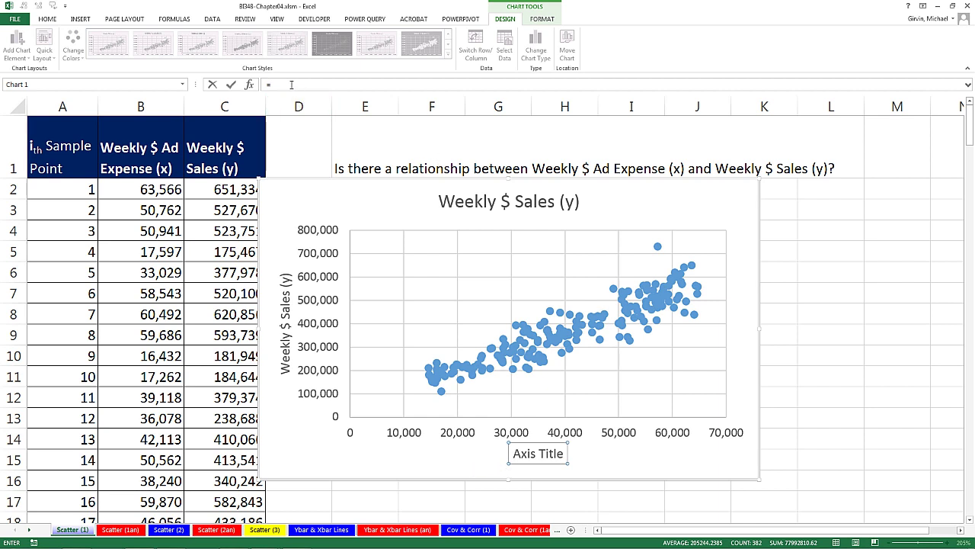
click(143, 147)
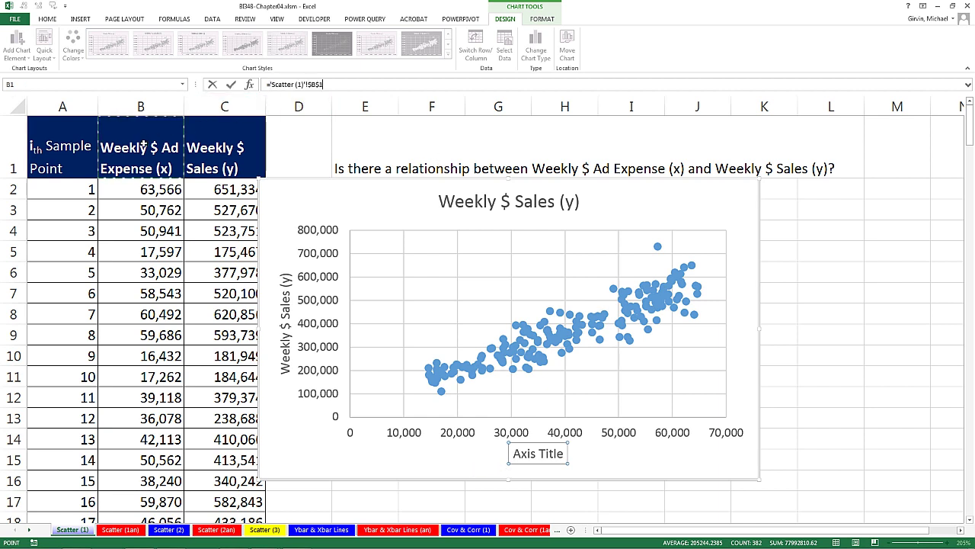
key(Return)
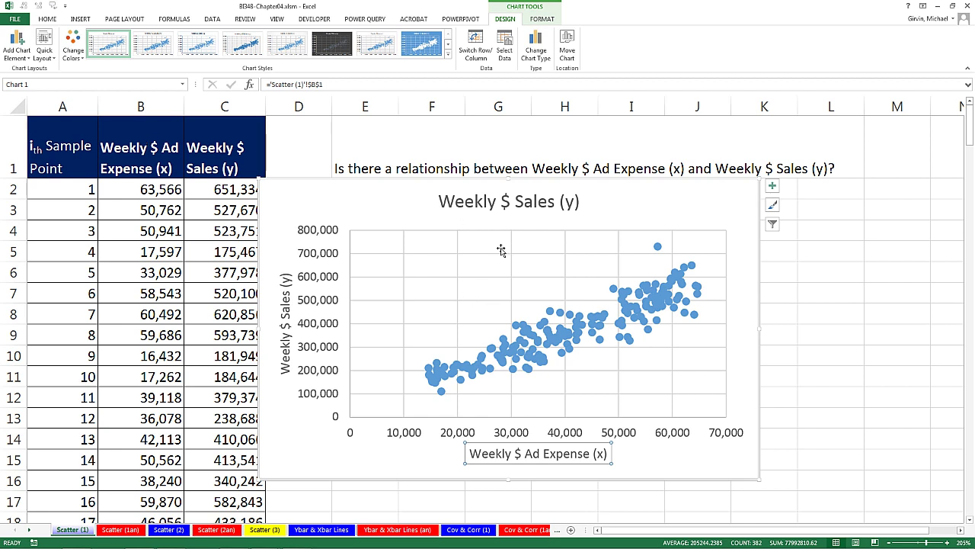
Link the chart title to the relationship question in cell E1.
click(584, 202)
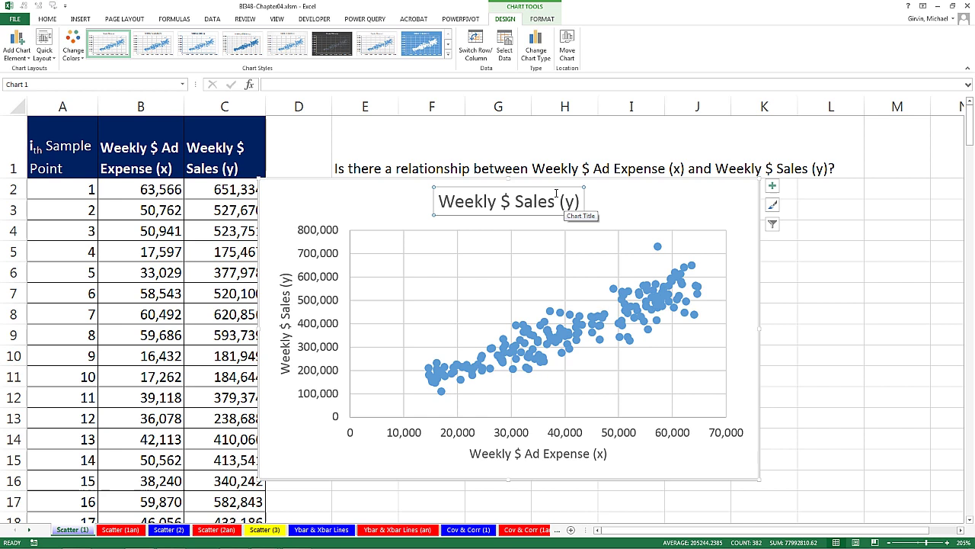
text(=)
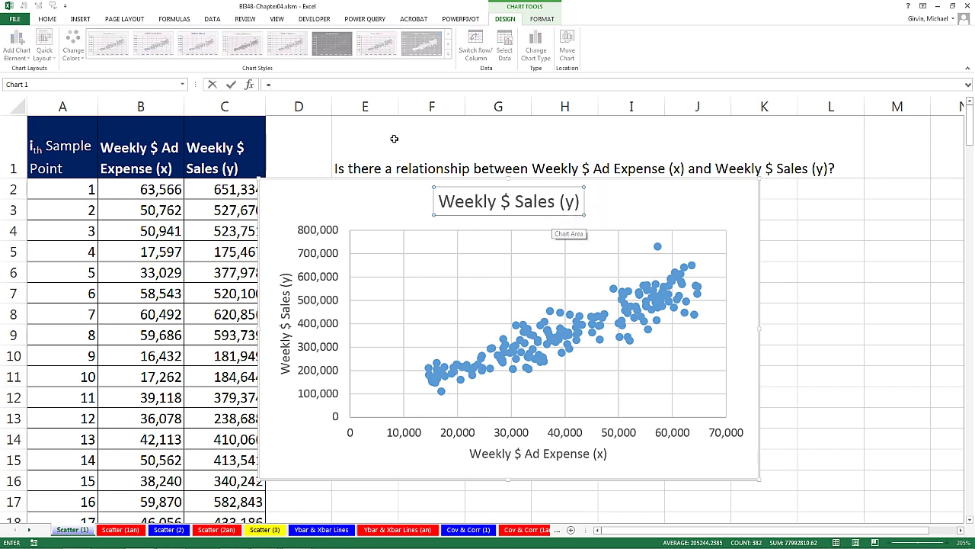
click(359, 144)
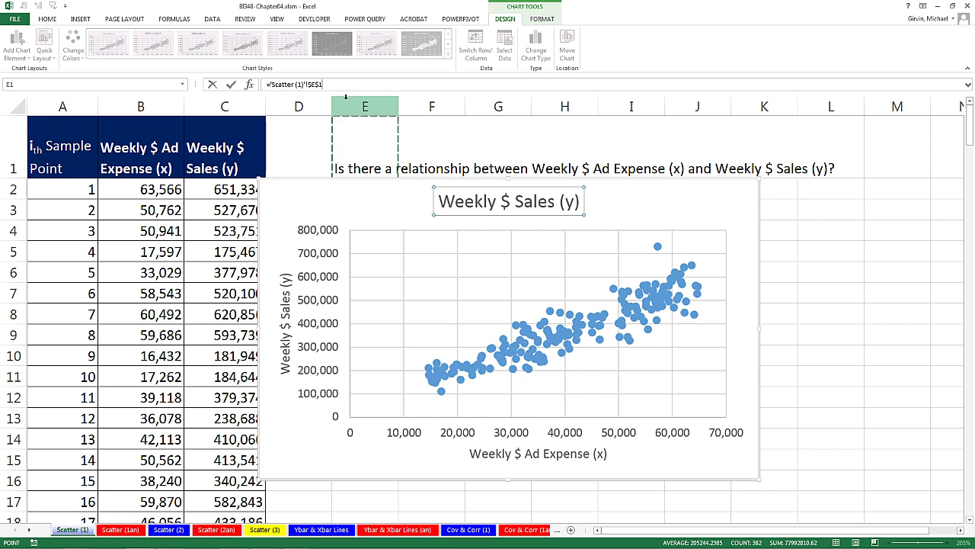
key(Return)
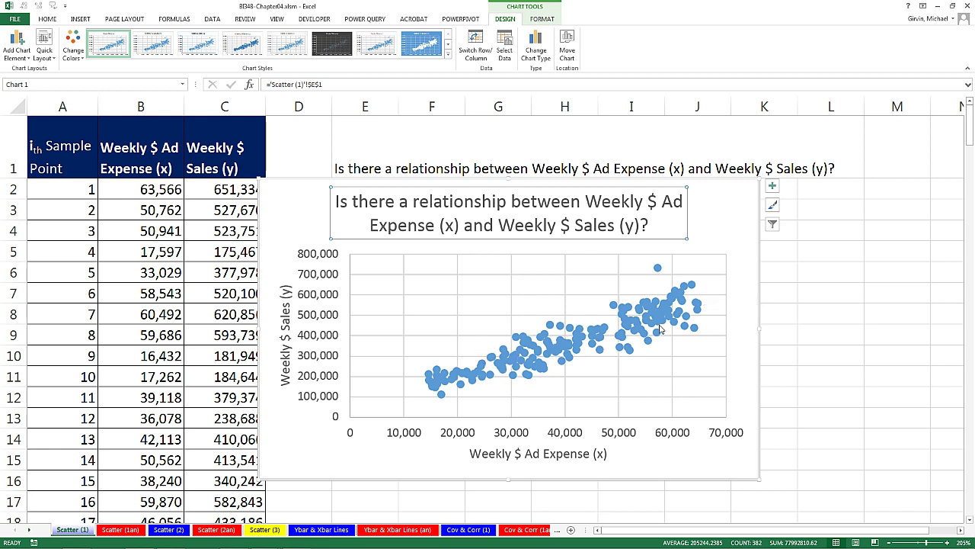
mouse_move(658, 332)
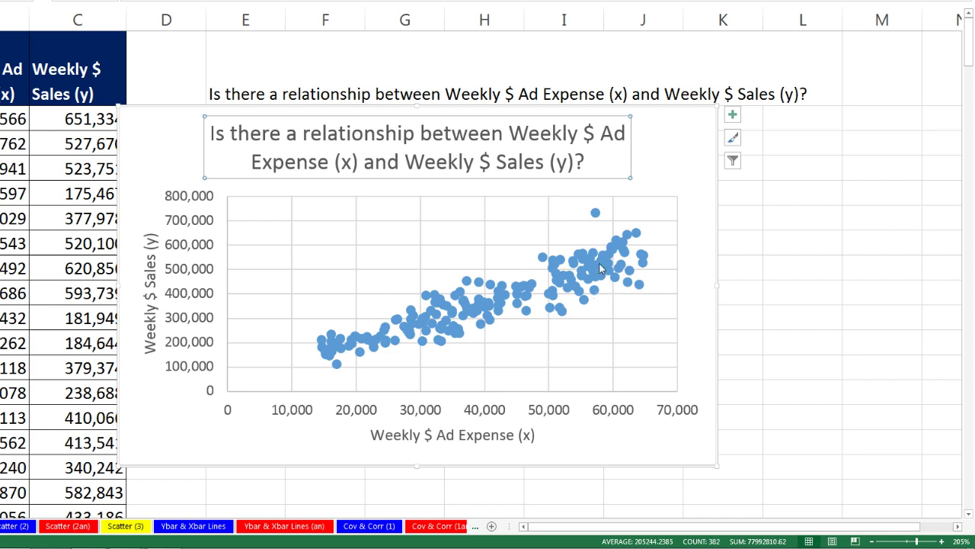
Add a linear trendline showing y = 8.2415x + 36857 and R² = 0.842, label moved upper left.
right_click(601, 267)
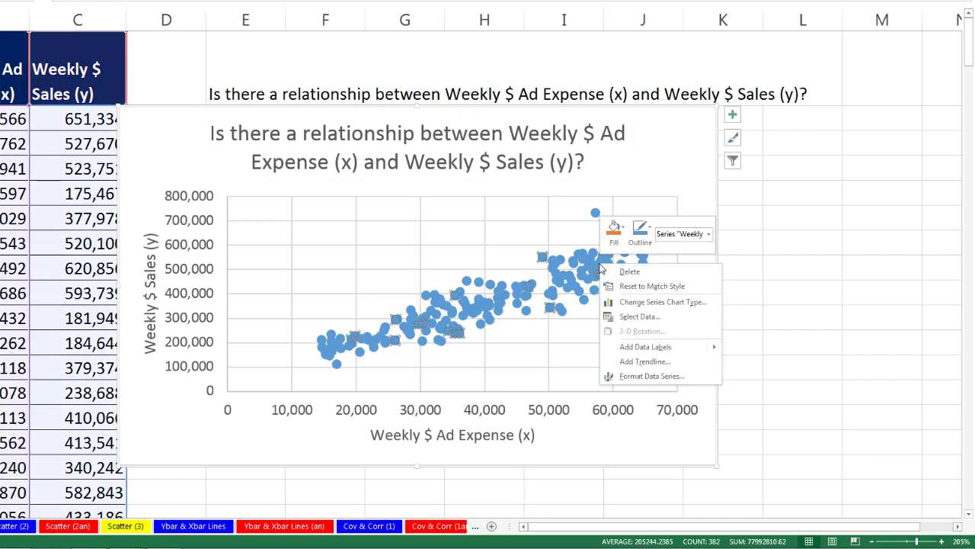
click(640, 361)
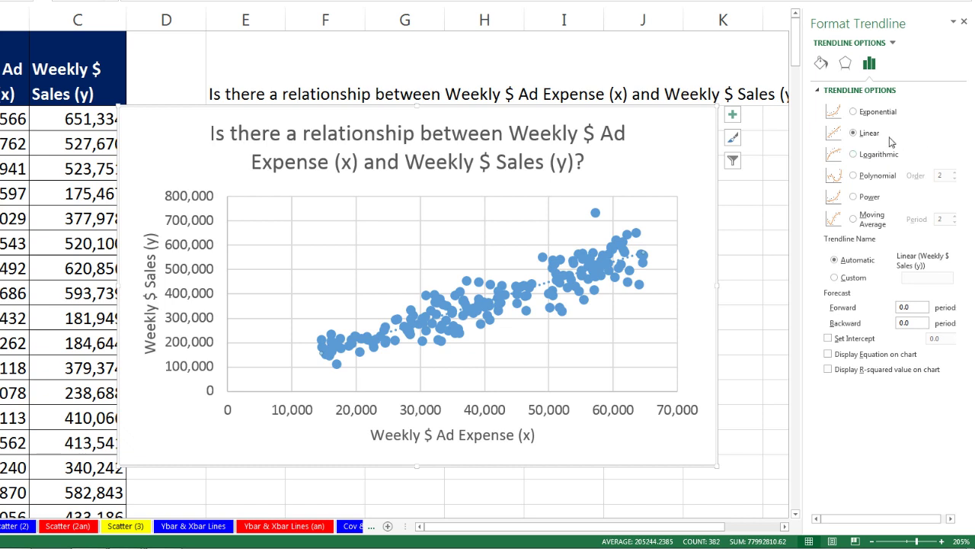
click(829, 354)
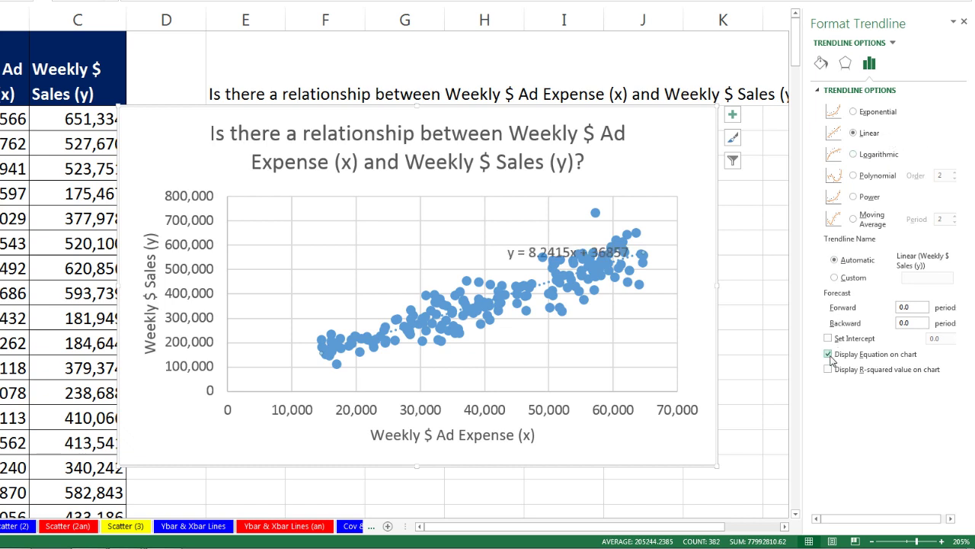
click(829, 370)
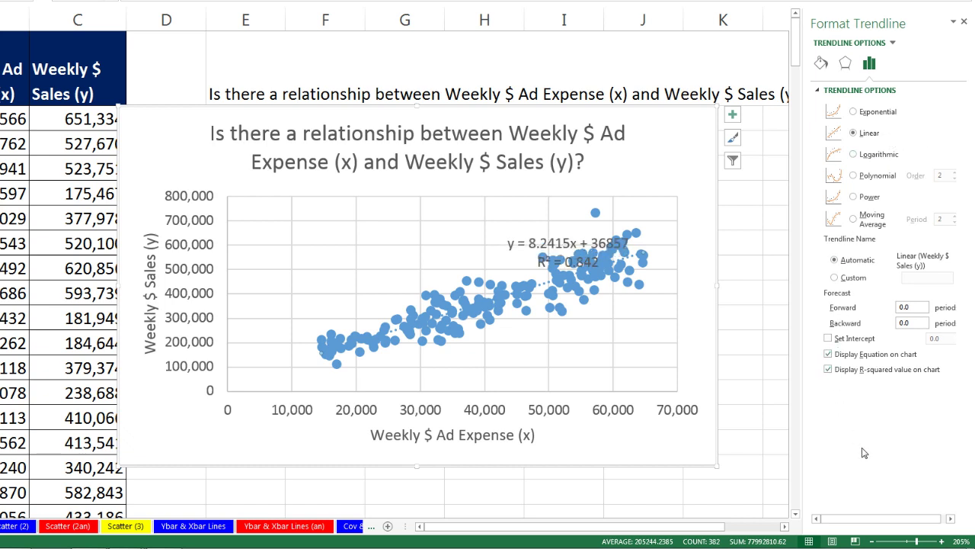
click(557, 238)
drag(556, 233, 339, 213)
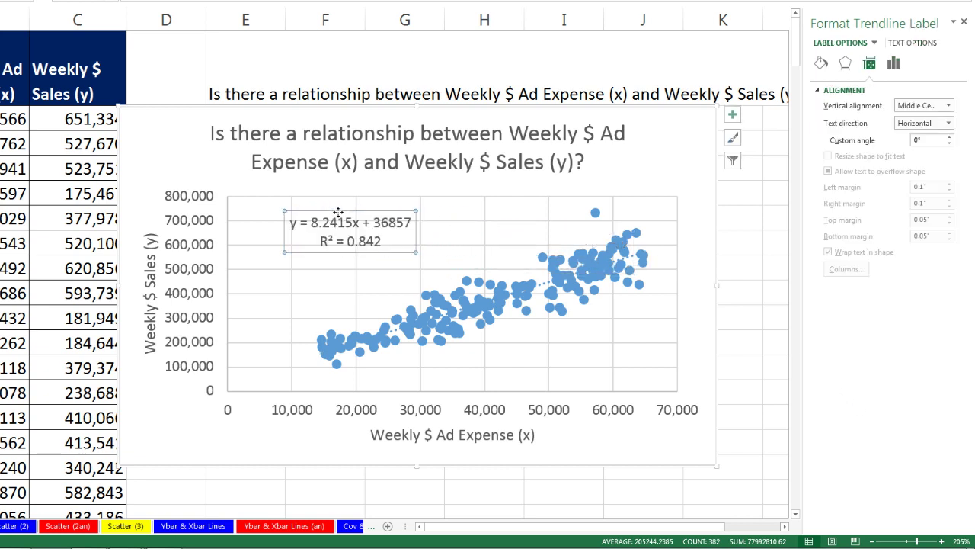
click(508, 224)
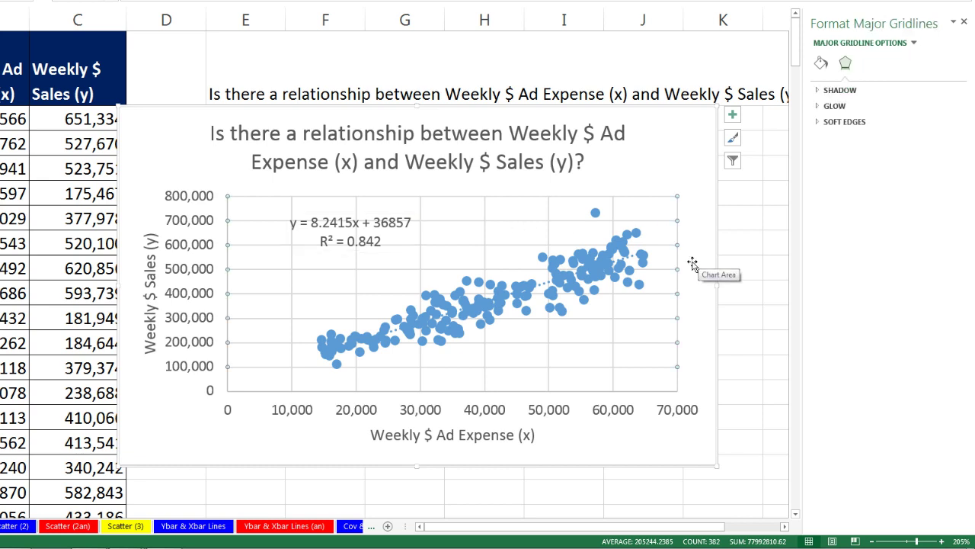
Delete the horizontal and vertical gridlines from the scatter chart.
key(Delete)
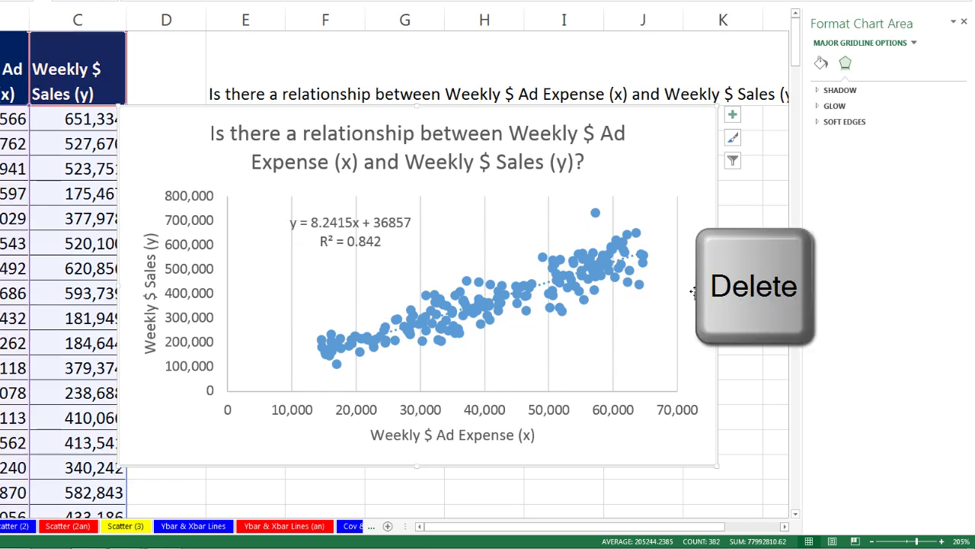
click(549, 233)
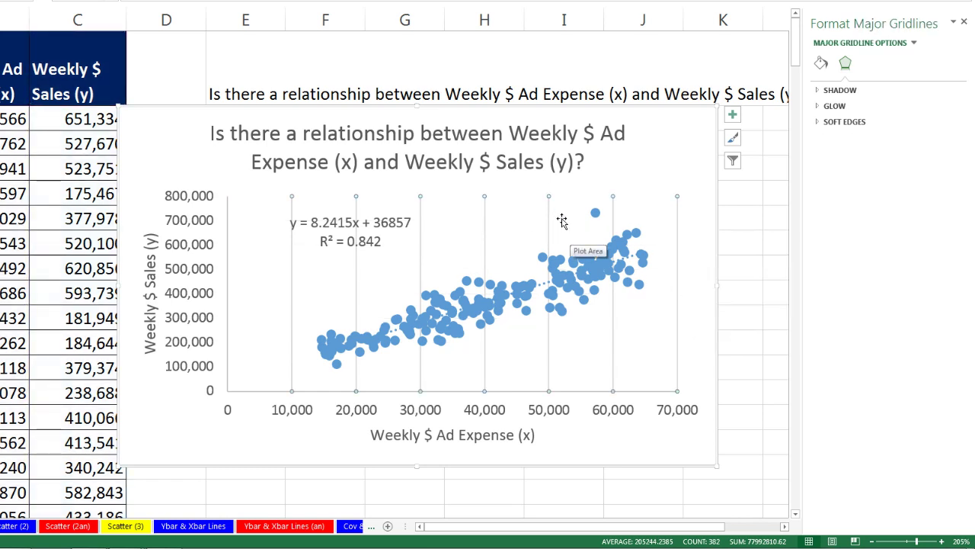
key(Delete)
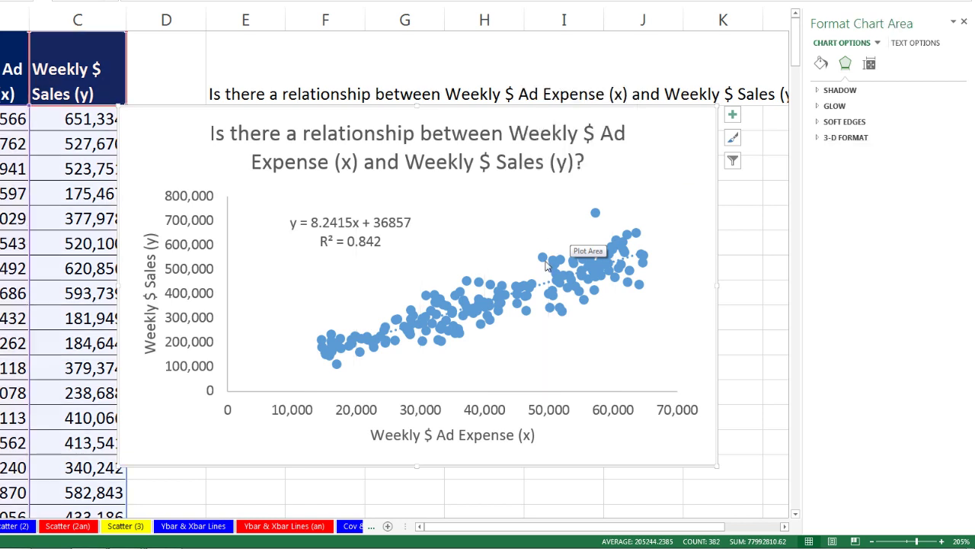
click(544, 285)
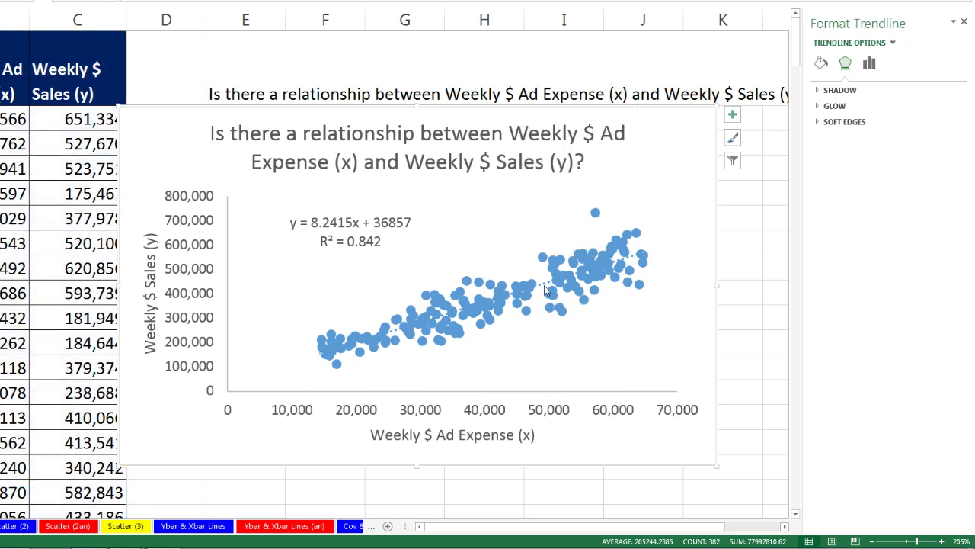
click(553, 293)
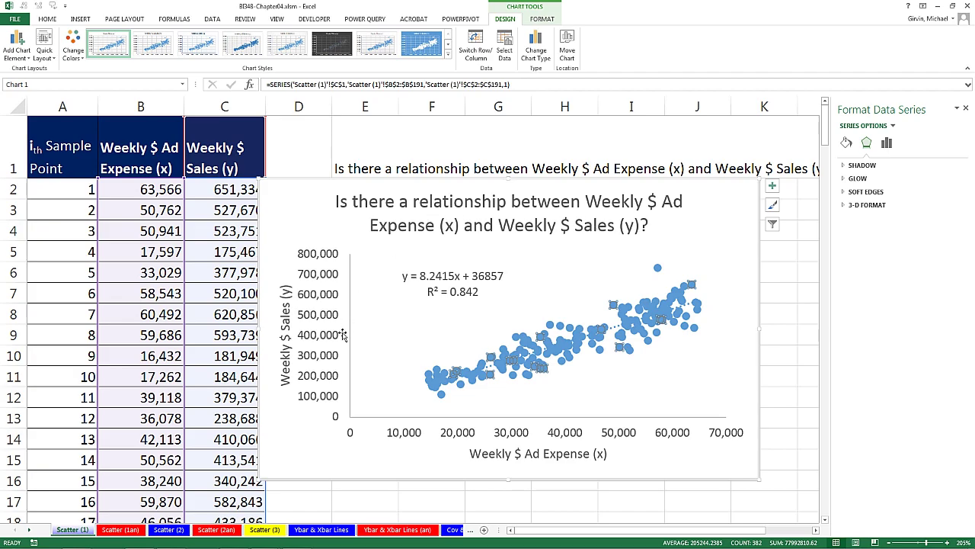
Select Series 'Weekly $ Sales (y)' Trendline 1 from the Format tab's chart elements list.
click(541, 19)
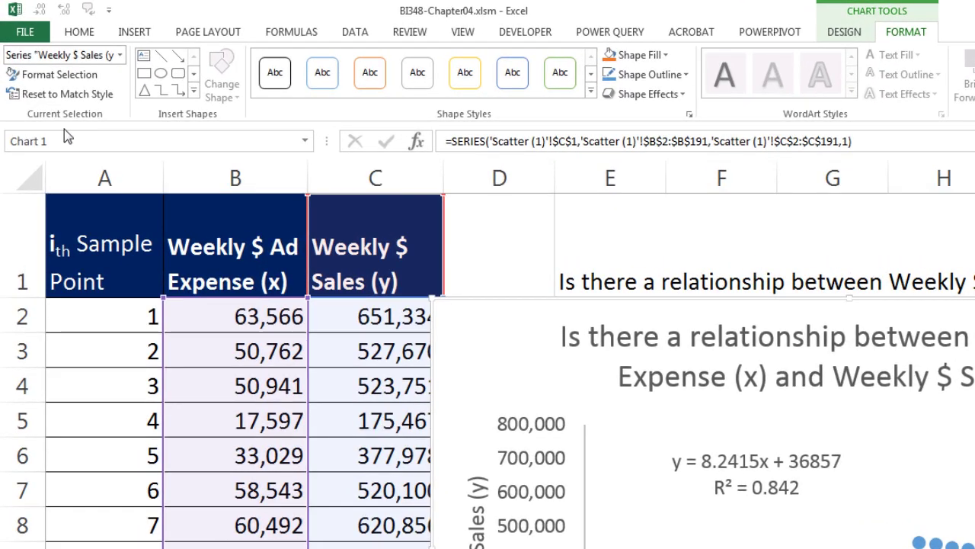
click(121, 54)
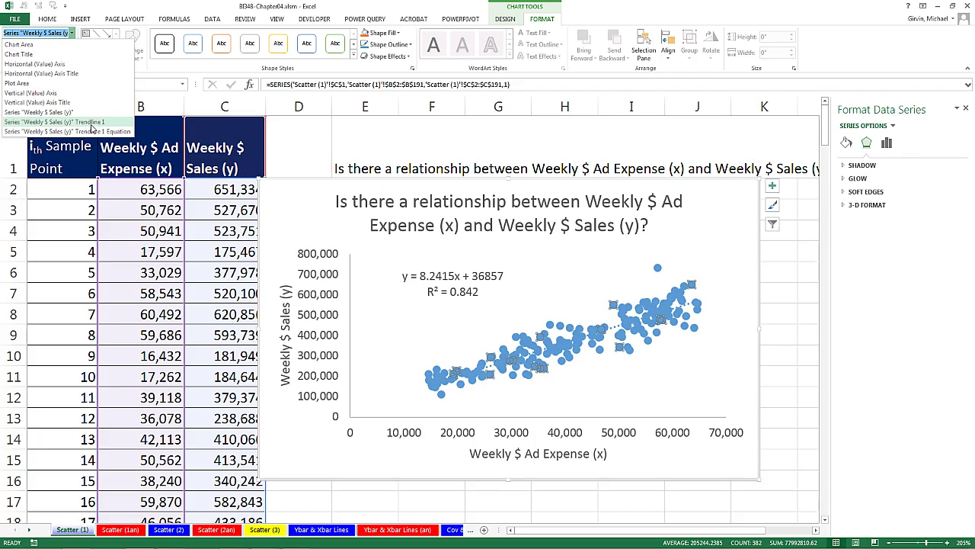
click(91, 123)
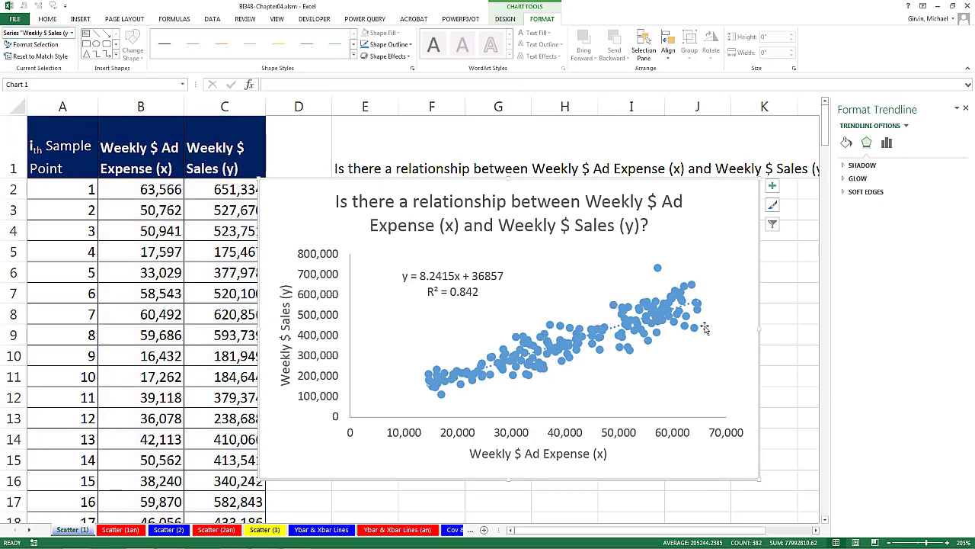
click(725, 396)
click(686, 308)
Set the trendline's line colour to red in Fill & Line.
click(847, 145)
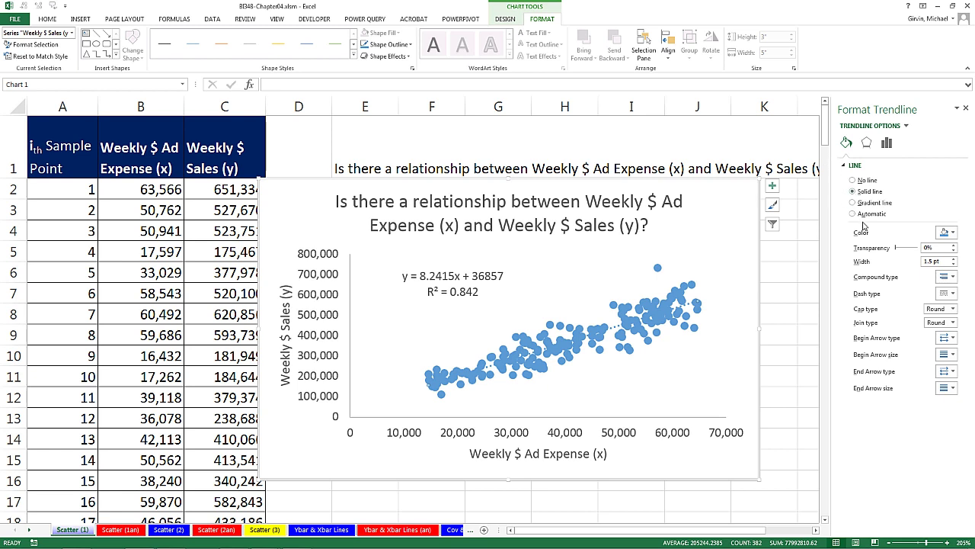
click(952, 236)
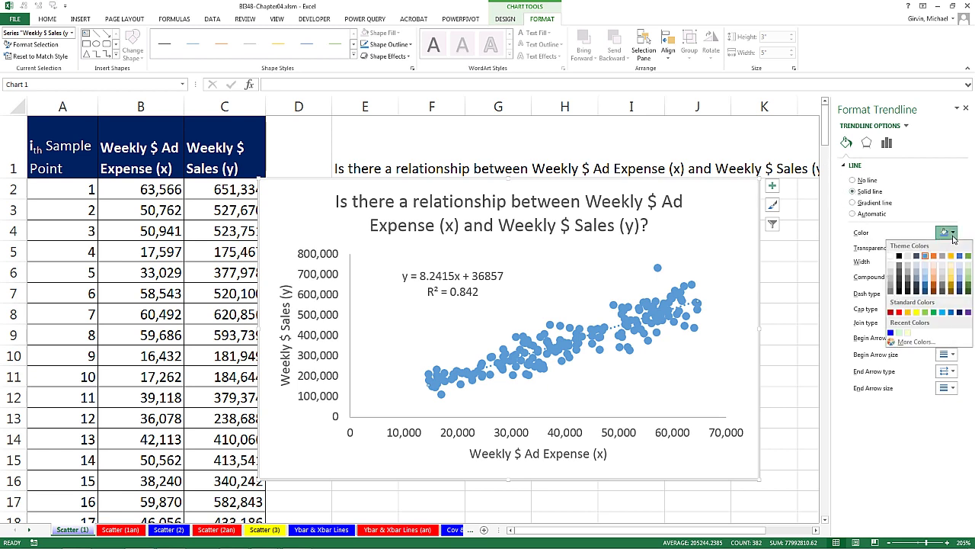
click(899, 313)
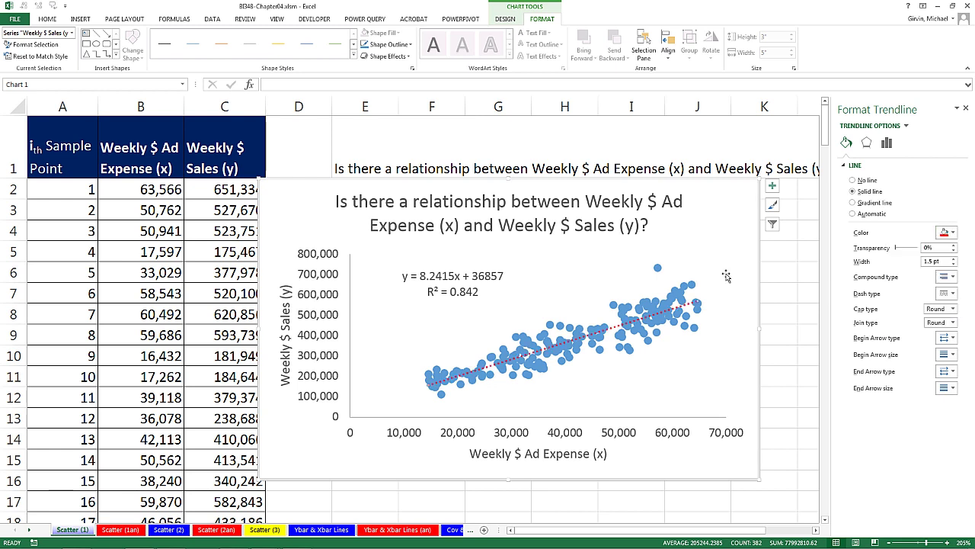
click(481, 271)
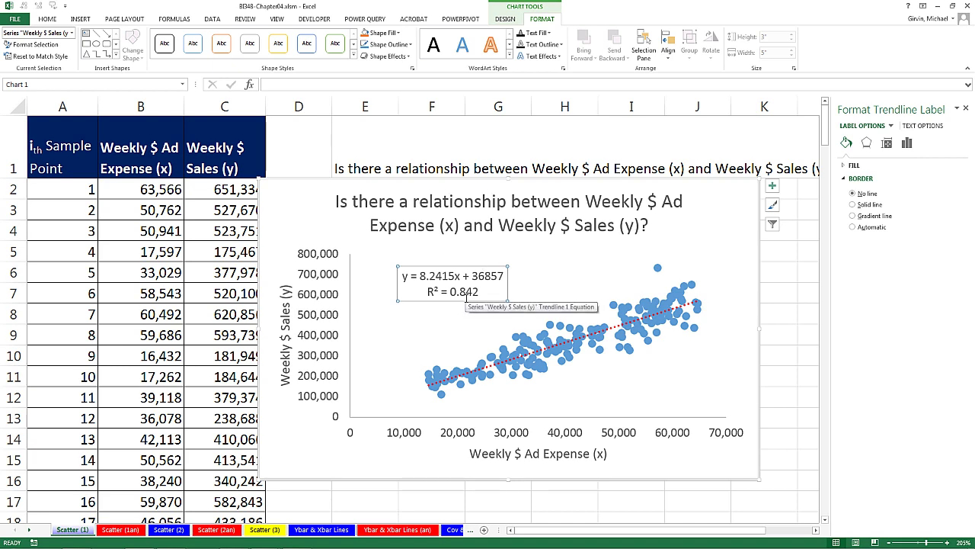
Set the equation and R² label's font colour to red.
click(45, 20)
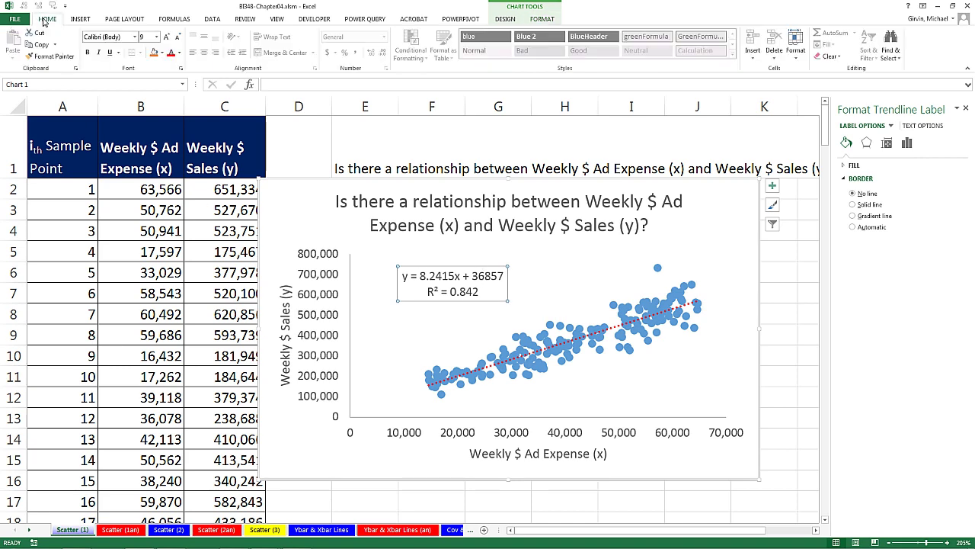
click(180, 58)
click(181, 148)
mouse_move(577, 351)
Switch to the Scatter (2) sheet and look over the bike models, weights and prices.
click(167, 530)
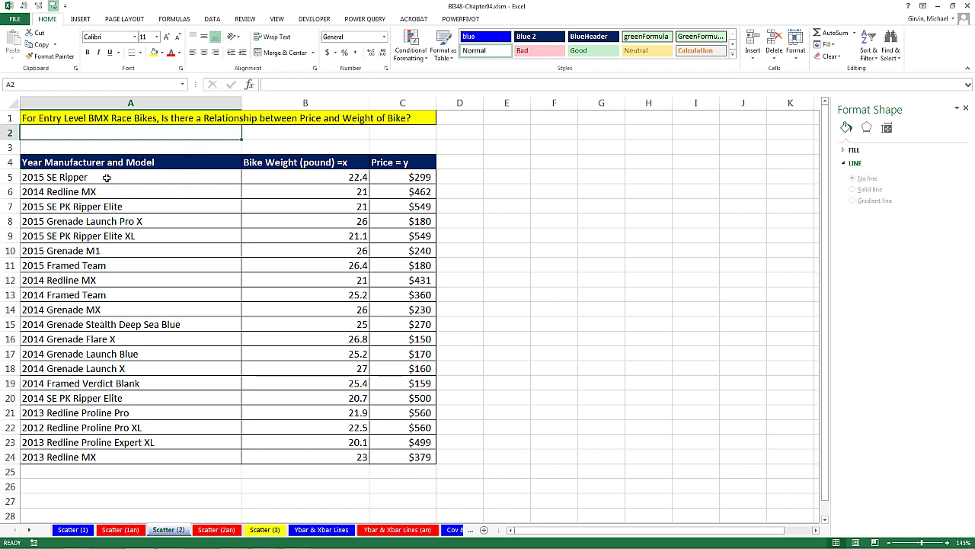
drag(107, 176, 131, 456)
drag(302, 180, 322, 461)
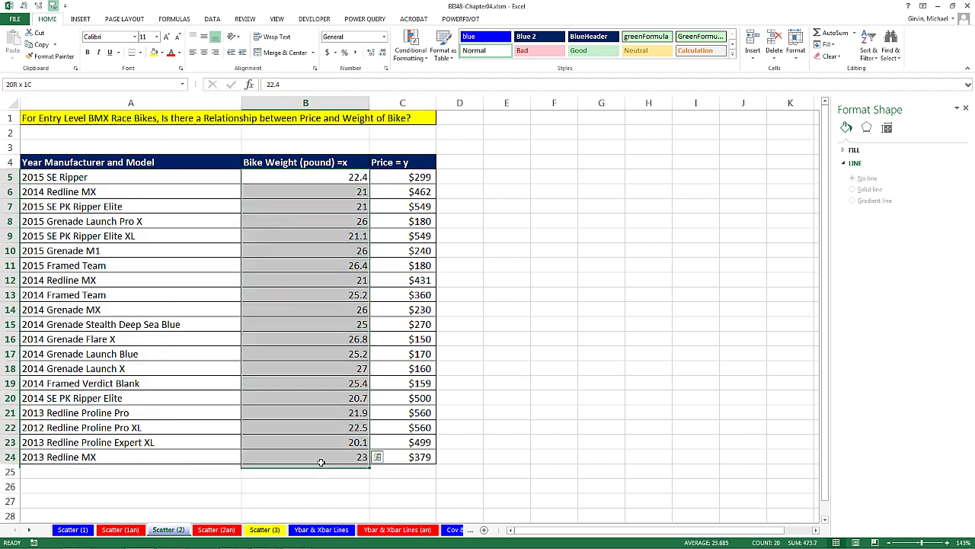
drag(388, 176, 407, 457)
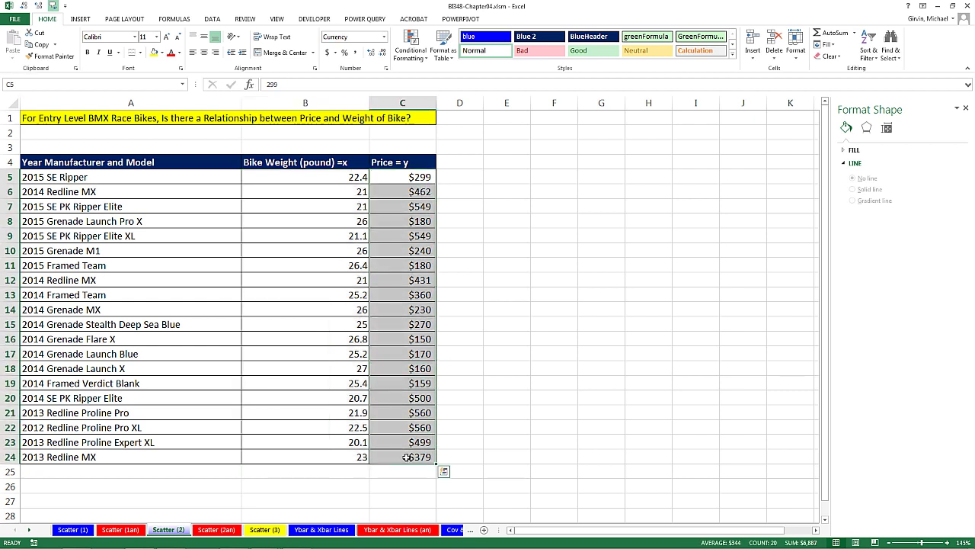
Check a few weight and price values, then select B4:C24 including headers.
click(302, 180)
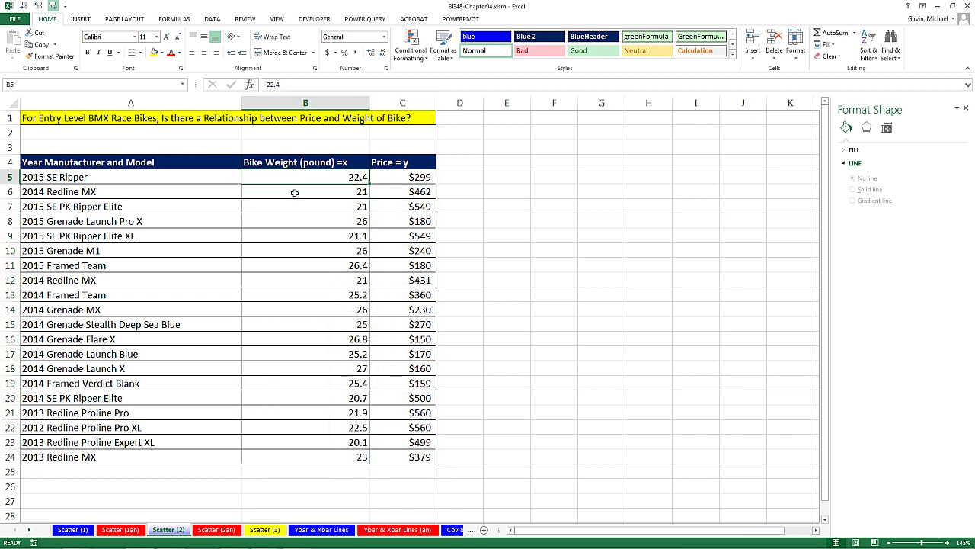
click(294, 193)
click(402, 193)
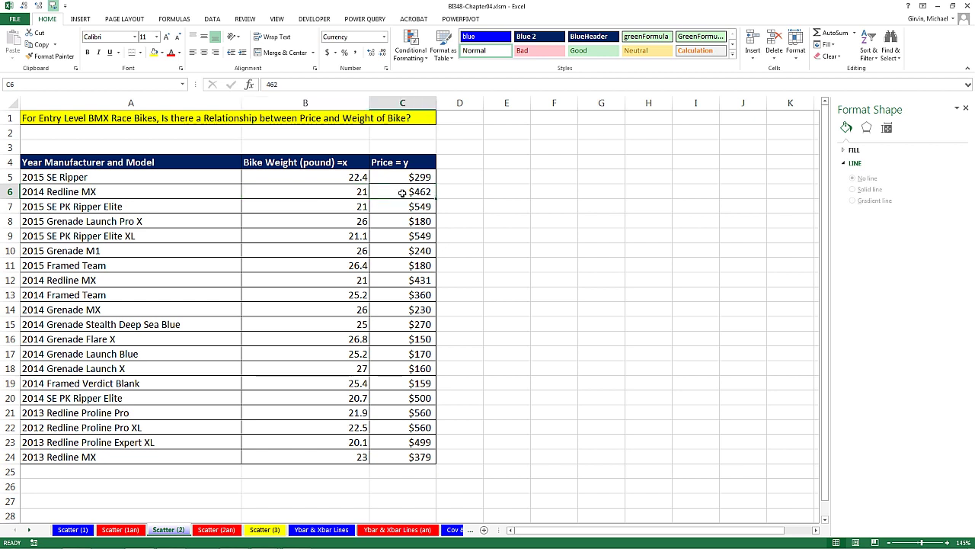
click(344, 222)
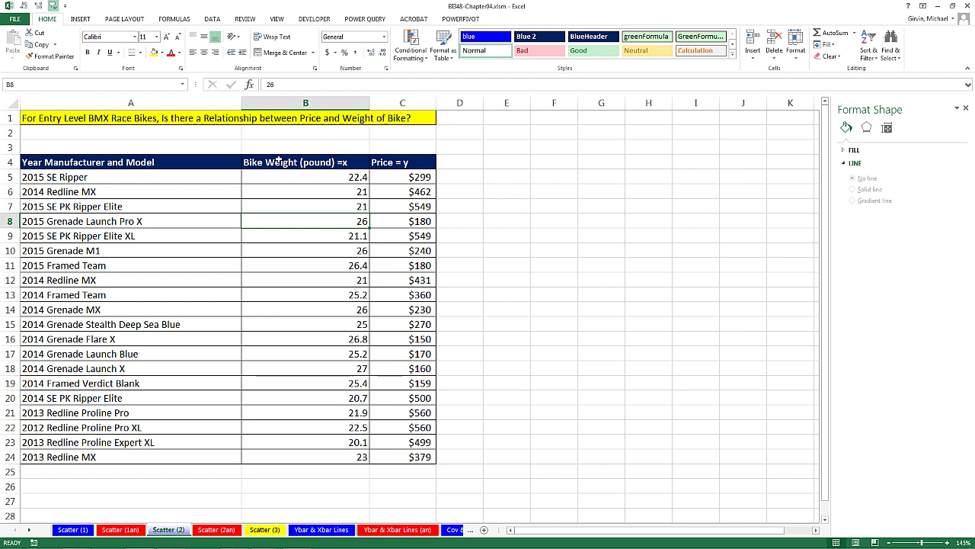
drag(279, 160, 395, 458)
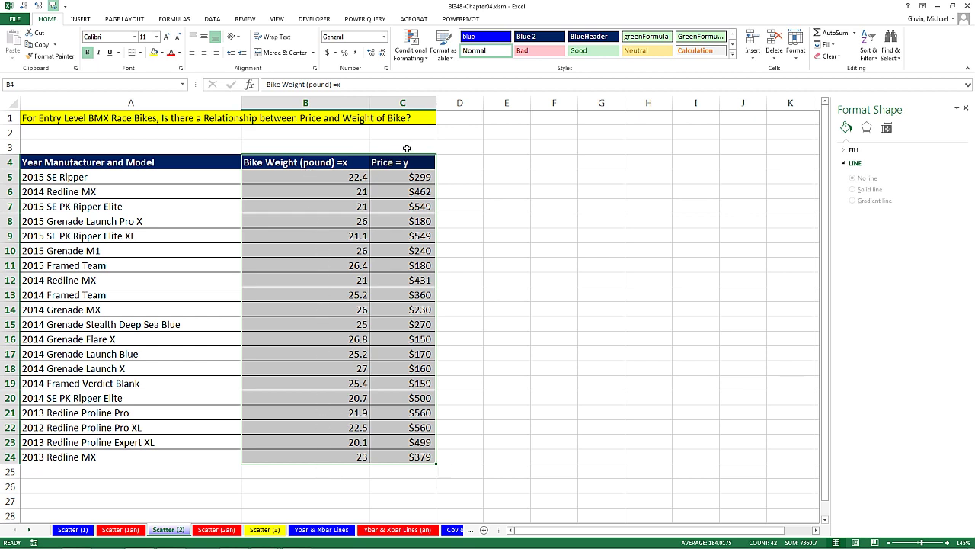
Insert a markers-only scatter chart of the data and move it up and right.
click(82, 19)
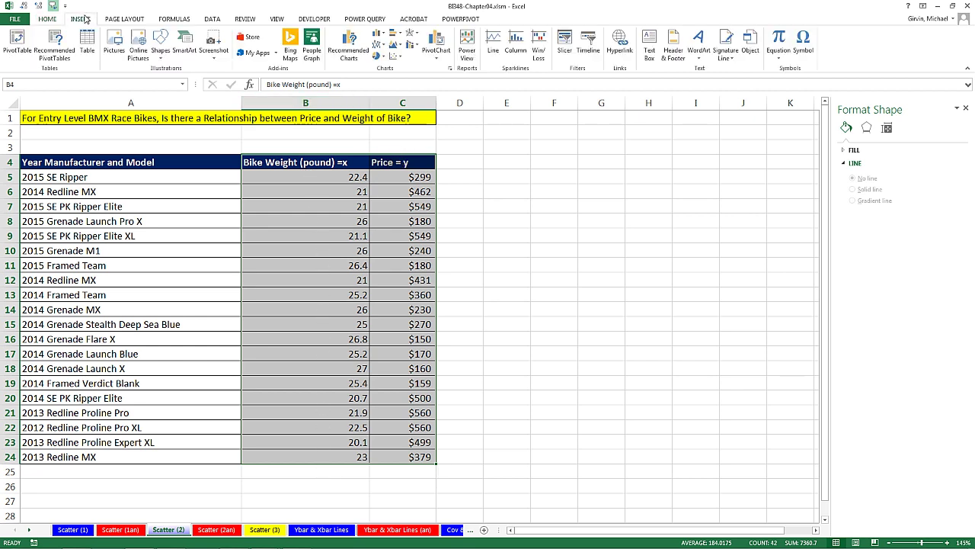
click(396, 56)
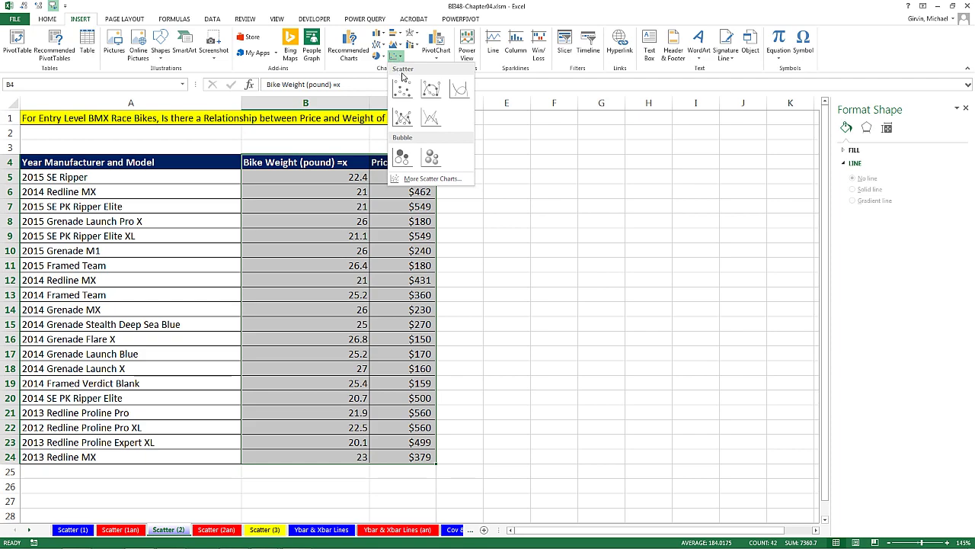
click(403, 93)
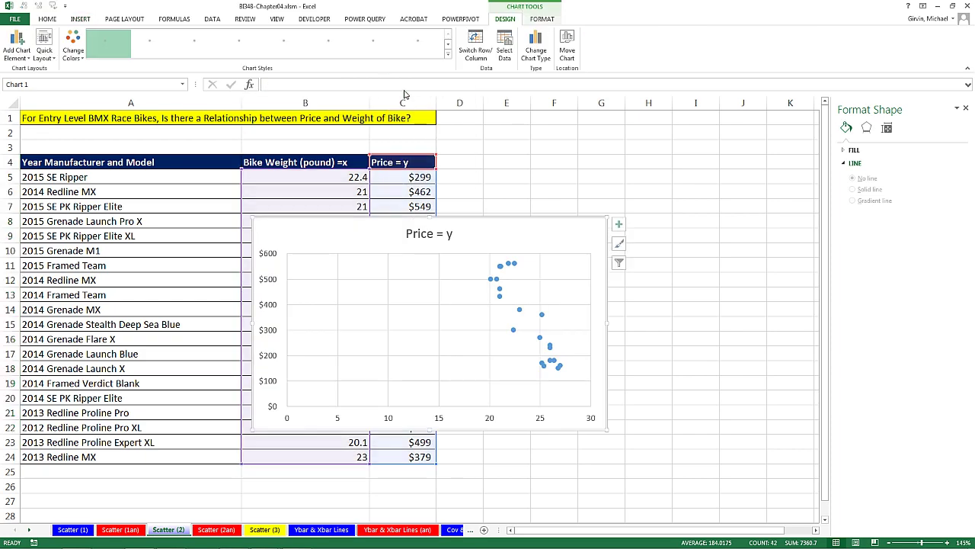
drag(468, 220, 557, 201)
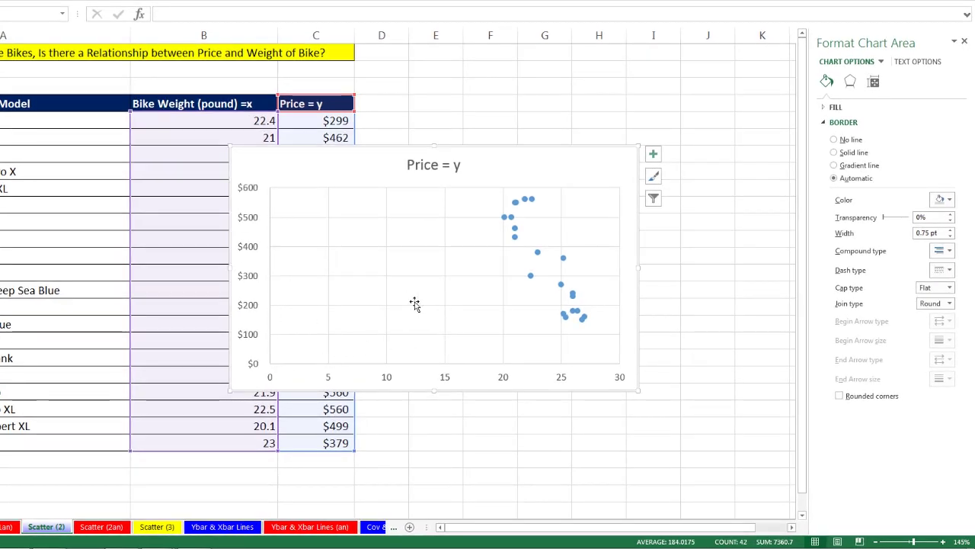
Add axis titles and link the vertical axis title to the price header in C4.
click(654, 155)
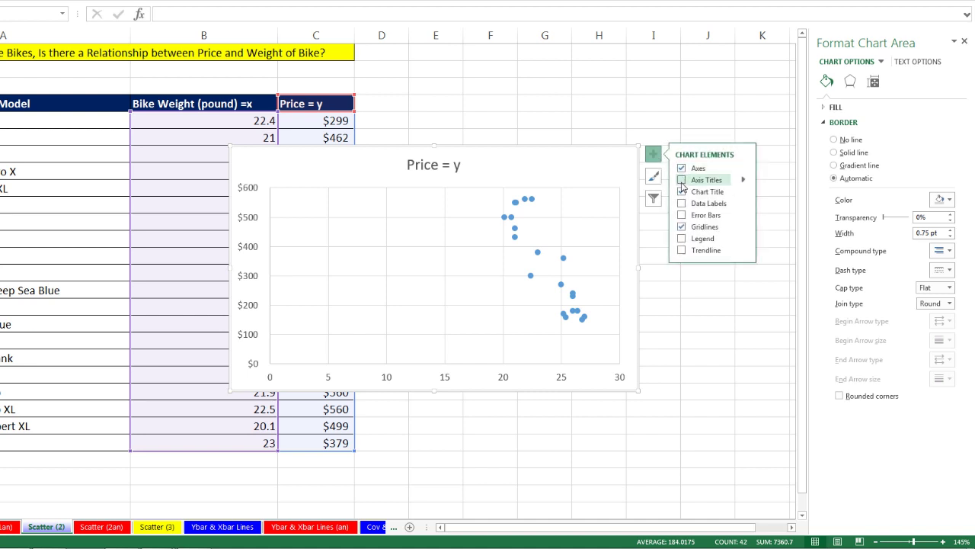
click(682, 180)
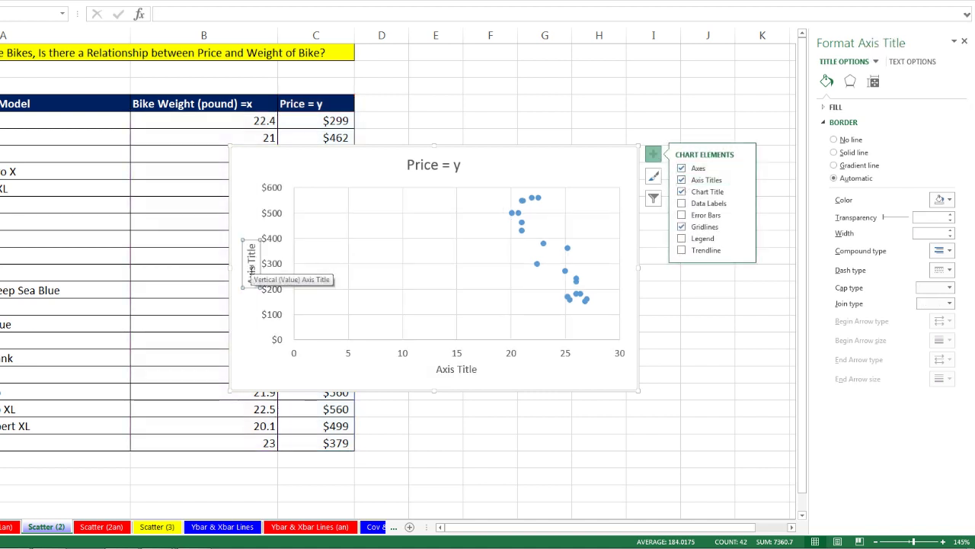
text(=)
click(312, 103)
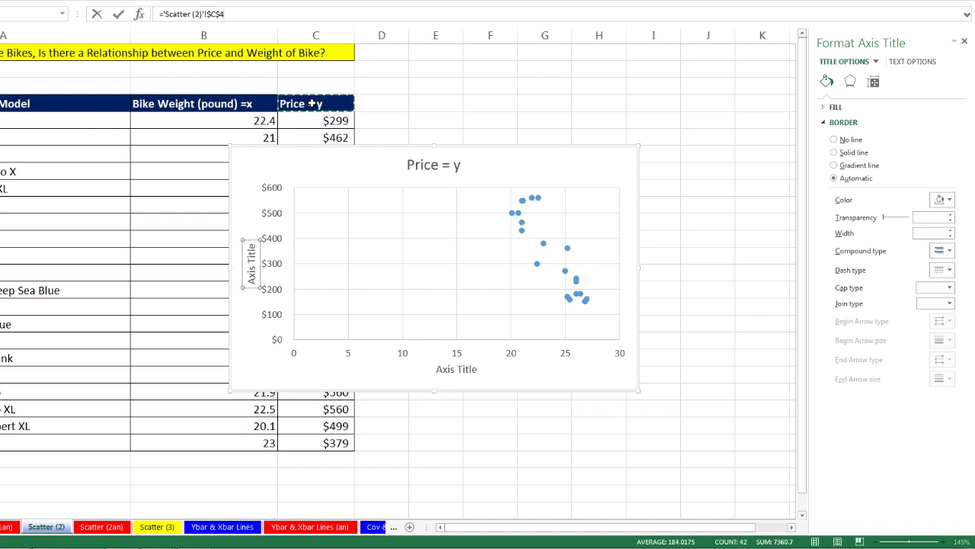
key(Return)
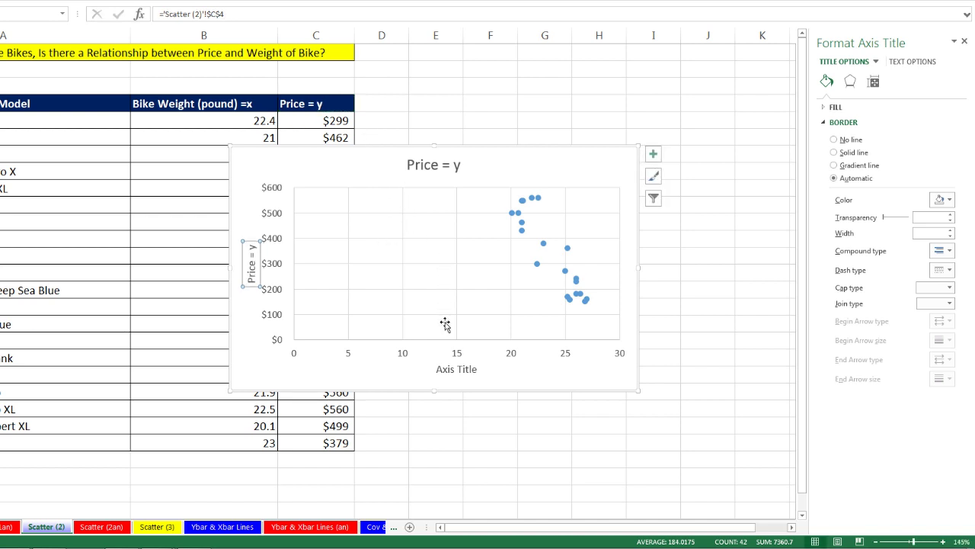
Link the horizontal axis title to B4 and the chart title to the A1 question.
click(456, 368)
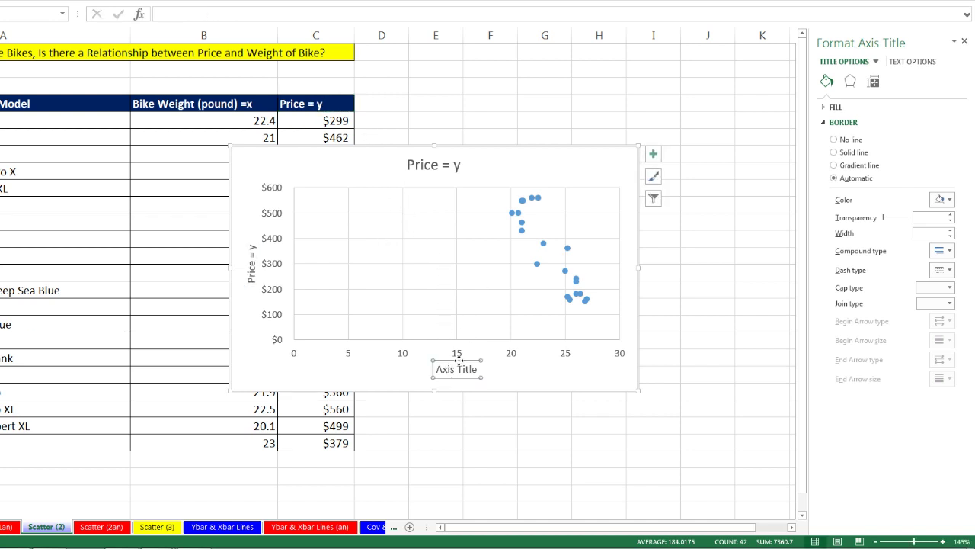
text(=)
click(215, 104)
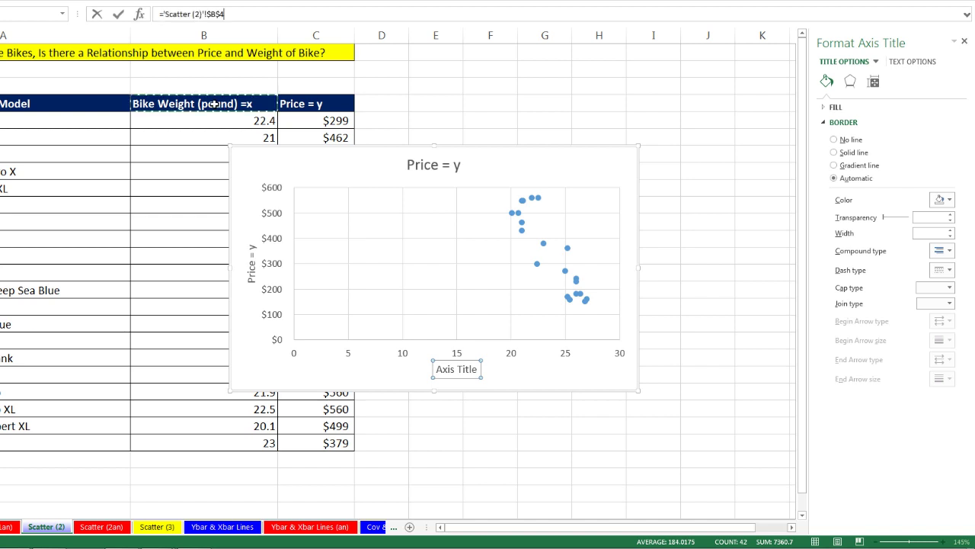
key(Return)
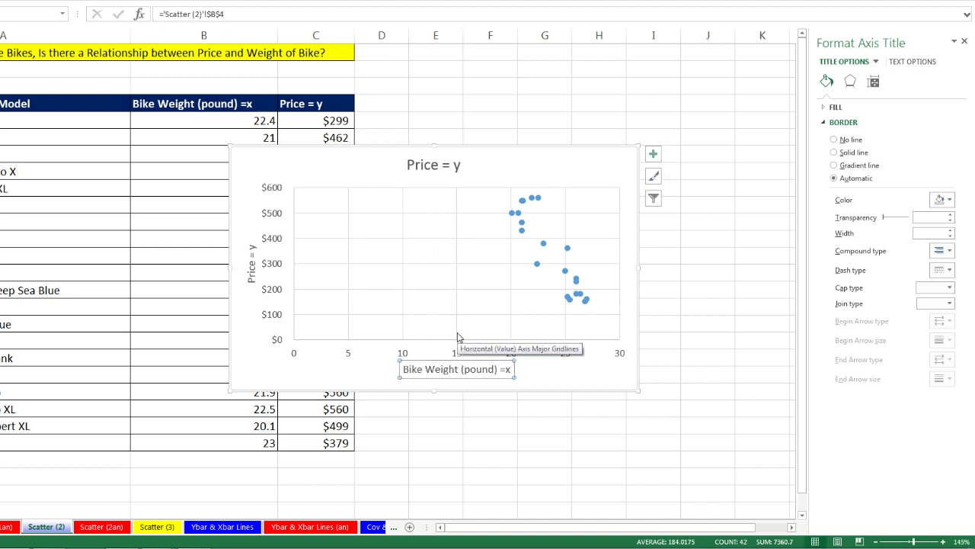
click(434, 165)
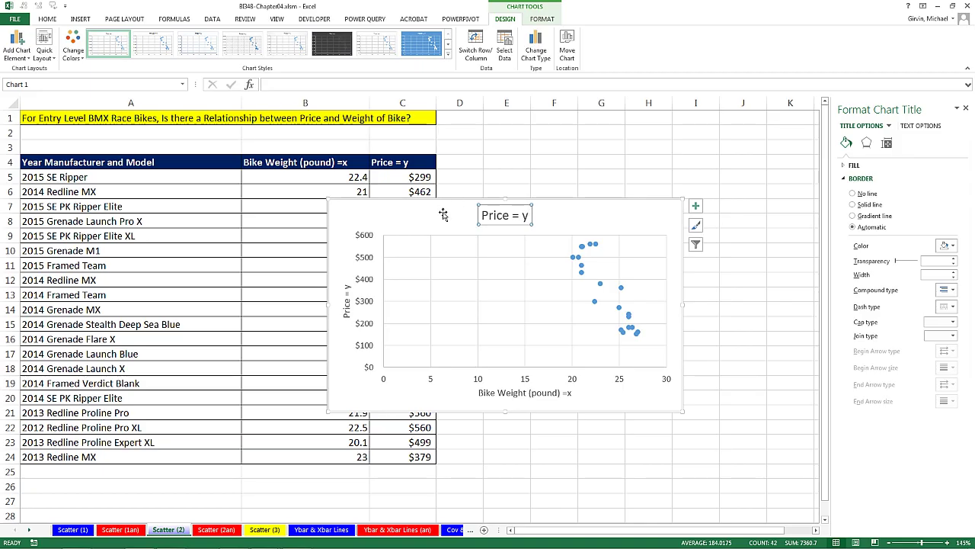
text(=)
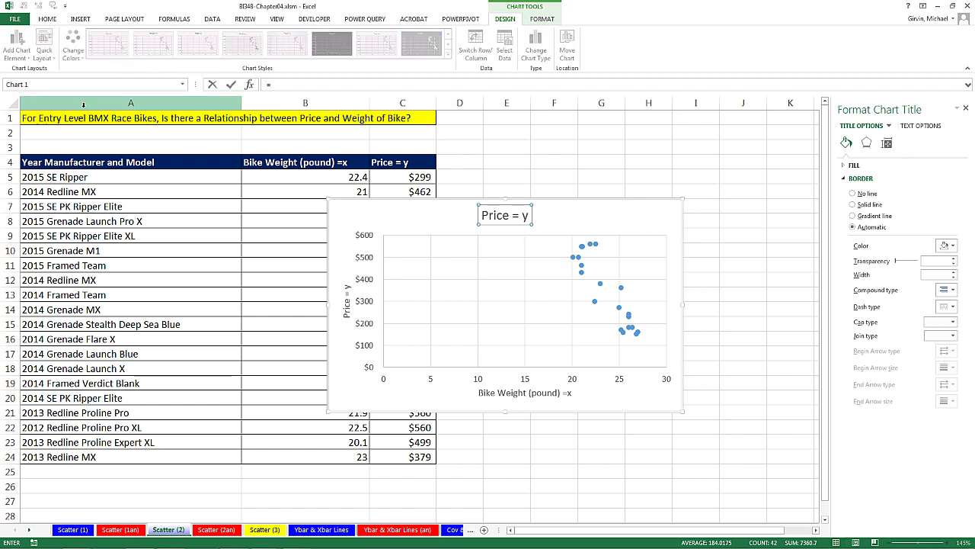
click(81, 117)
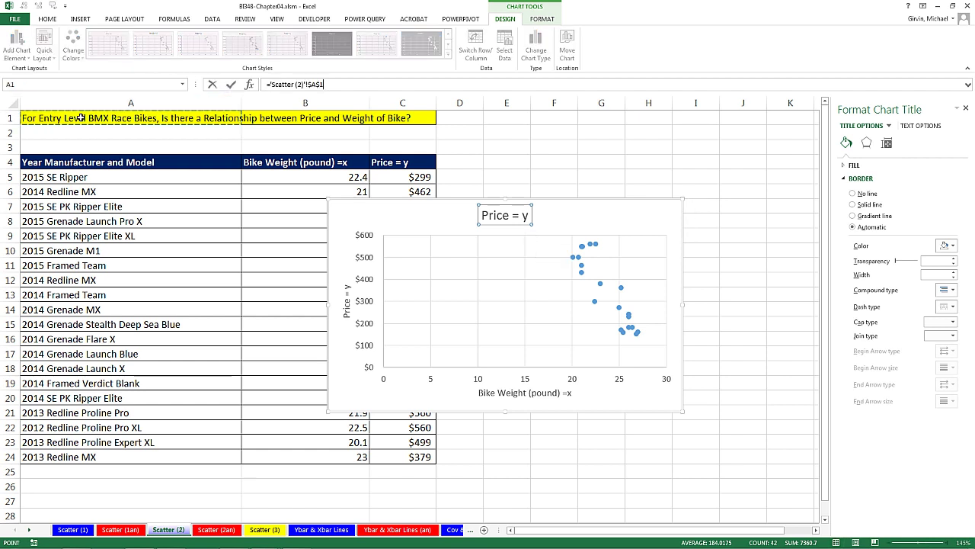
key(Return)
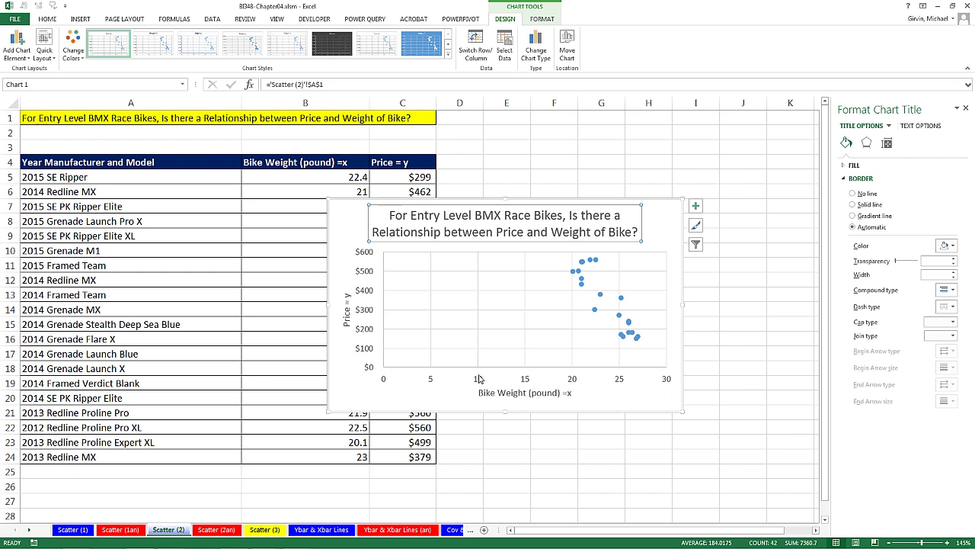
Set the weight axis minimum bound in Format Axis to 15, then to 19.
click(478, 380)
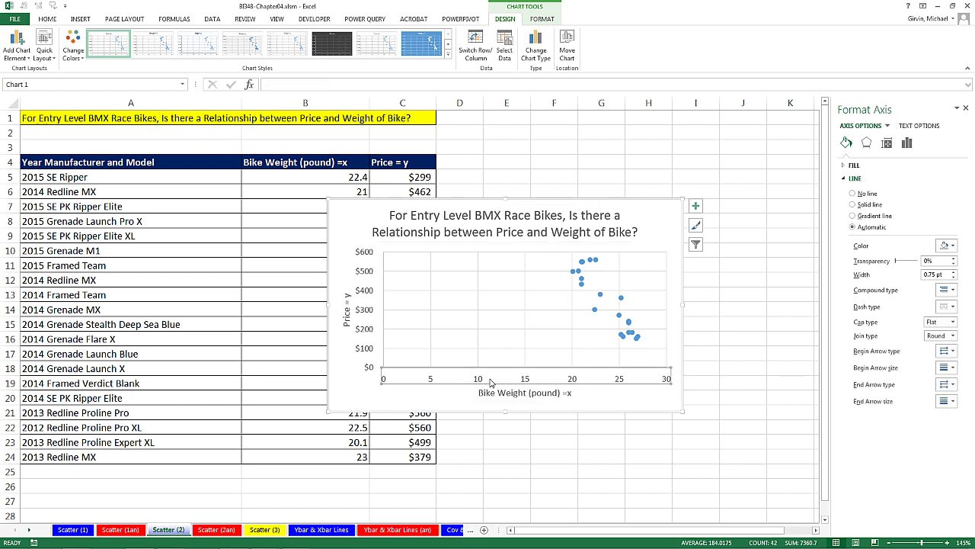
key(ctrl+1)
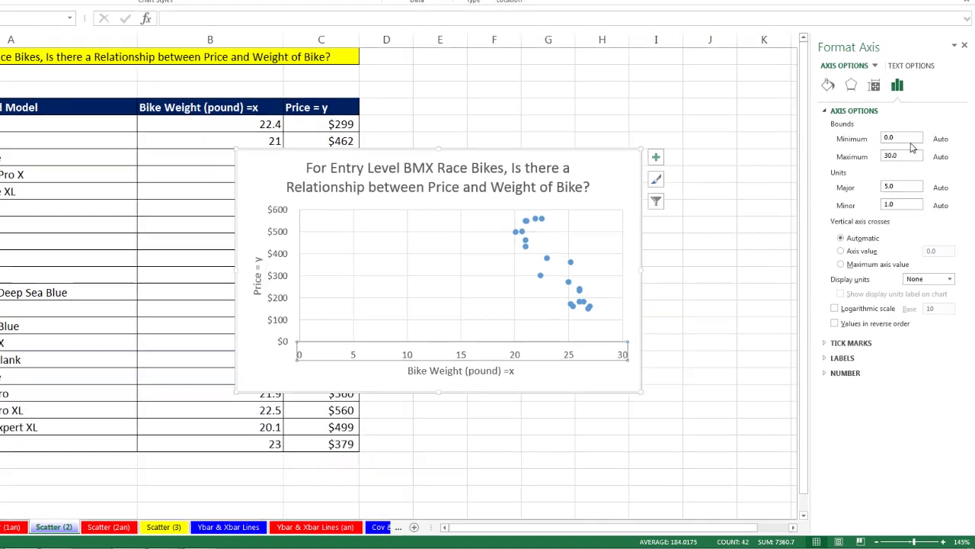
click(911, 190)
drag(899, 118, 845, 112)
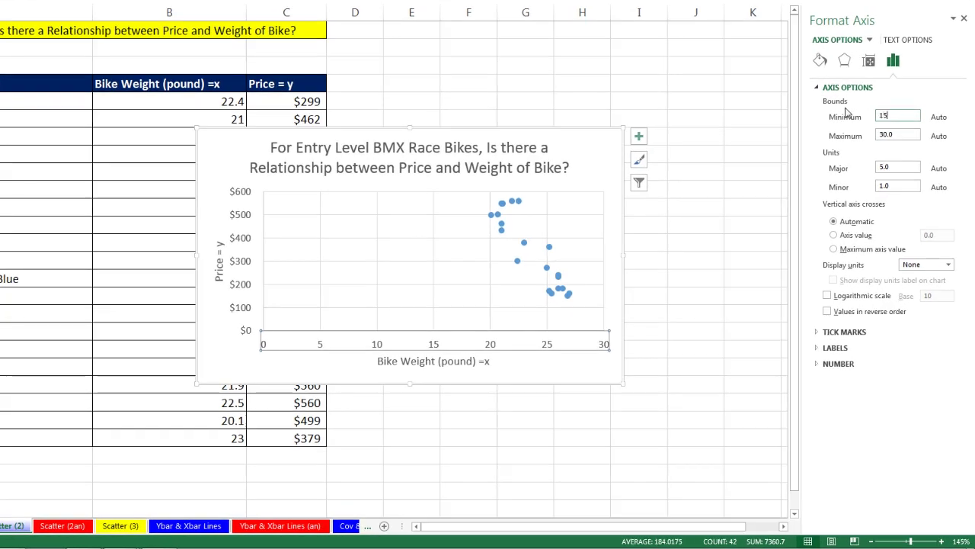
key(Return)
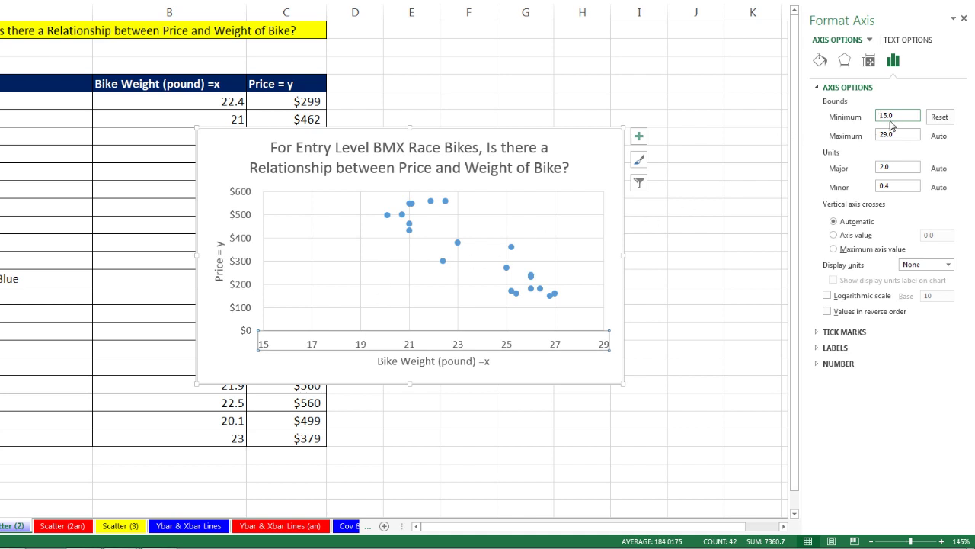
text(19)
key(Return)
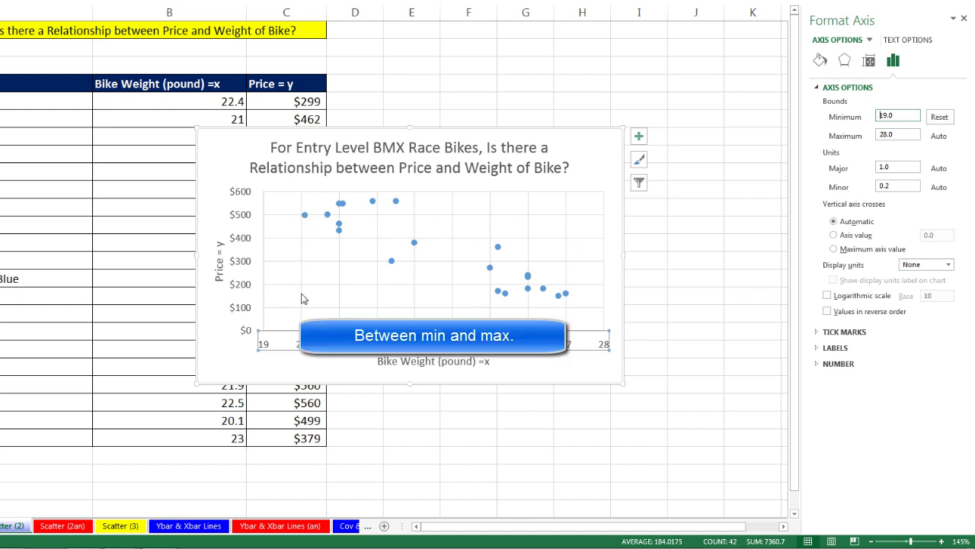
Add a linear trendline displaying its equation and R² value on the chart.
right_click(340, 235)
key(Escape)
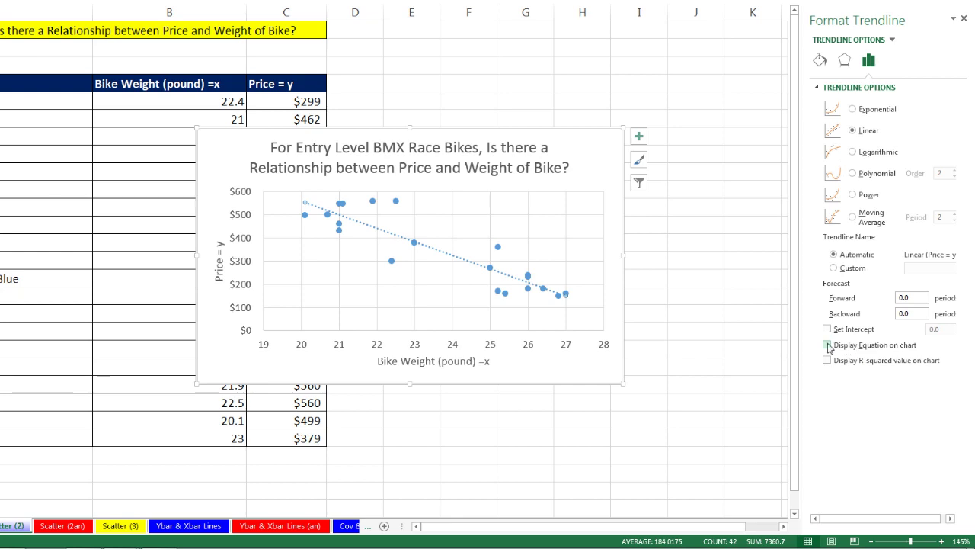
click(828, 345)
click(827, 360)
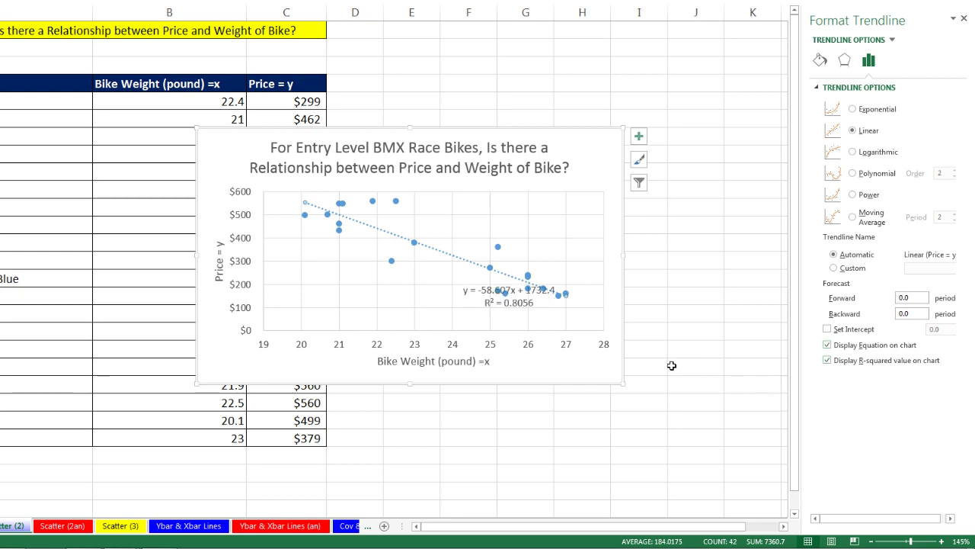
click(513, 305)
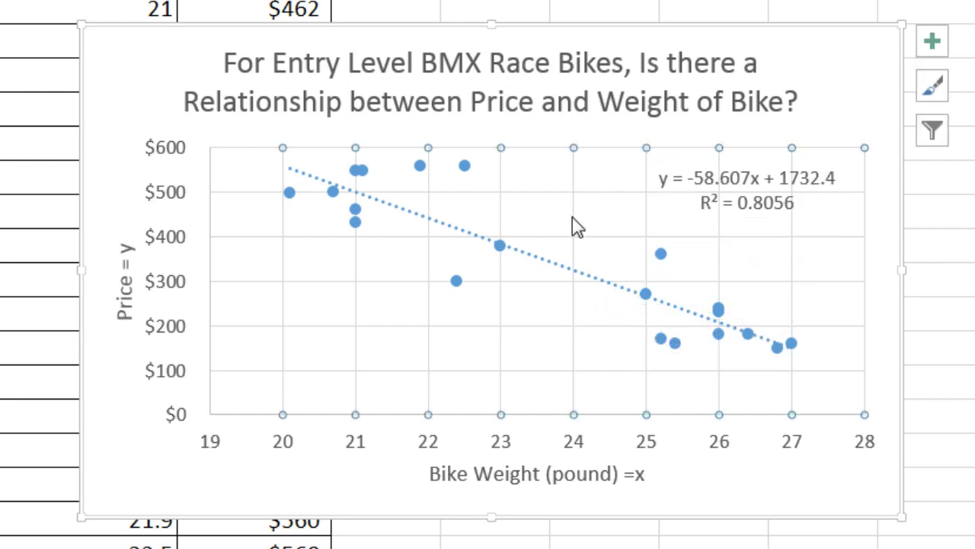
Delete both the vertical and horizontal gridlines from the chart.
key(Delete)
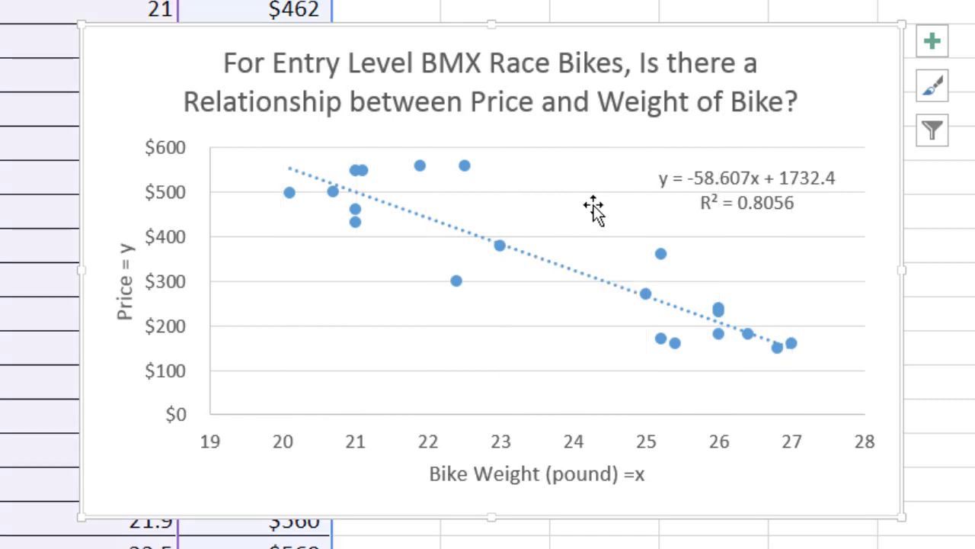
click(594, 200)
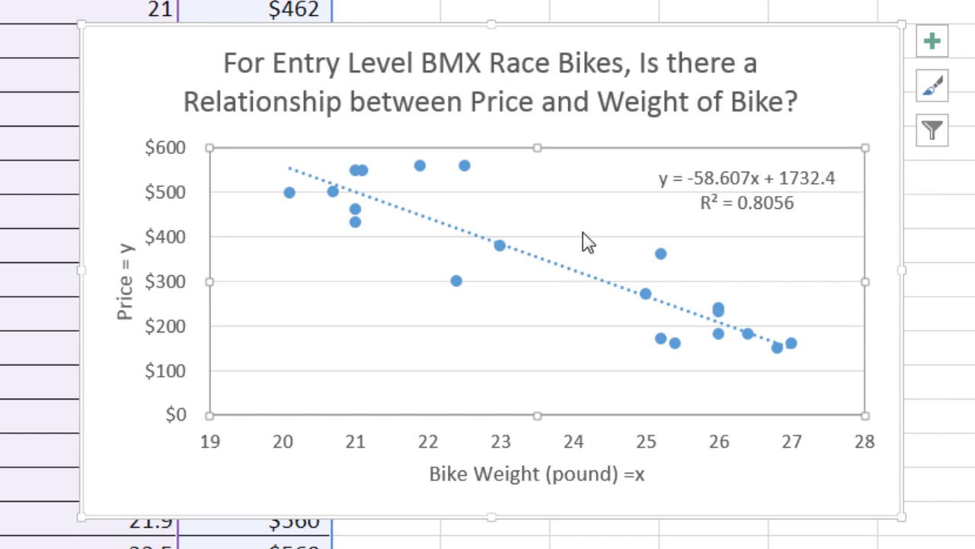
click(601, 237)
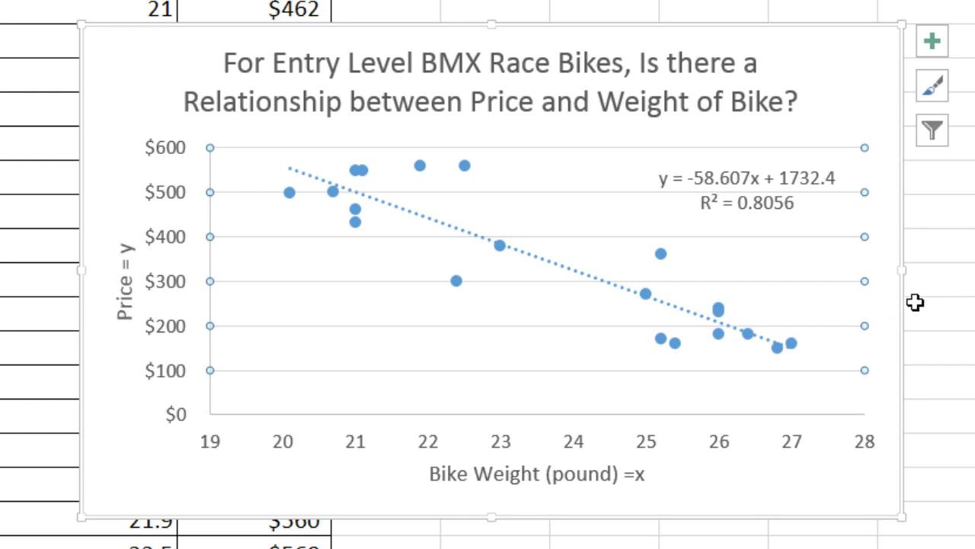
key(Delete)
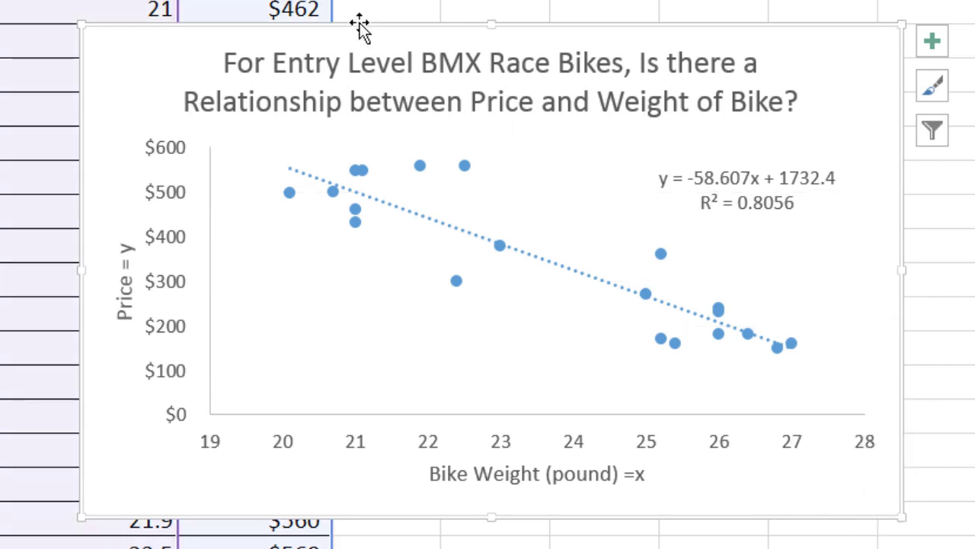
Nudge the BMX chart a little to the right and up on the sheet.
drag(360, 26, 399, 16)
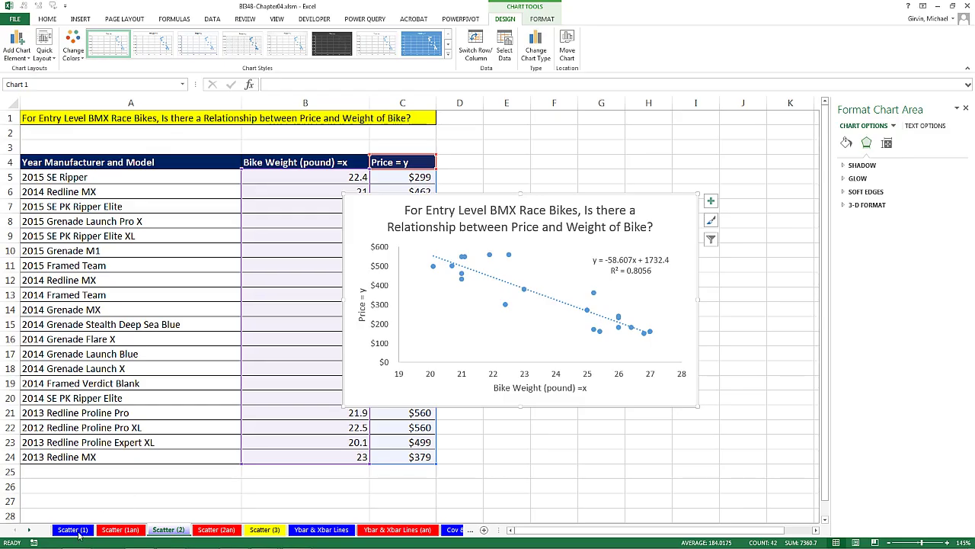
click(72, 528)
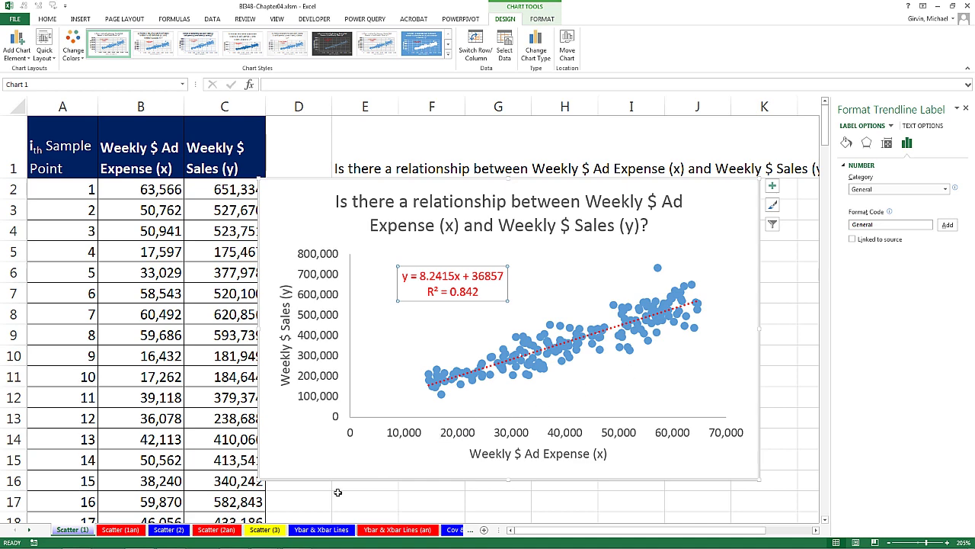
click(169, 530)
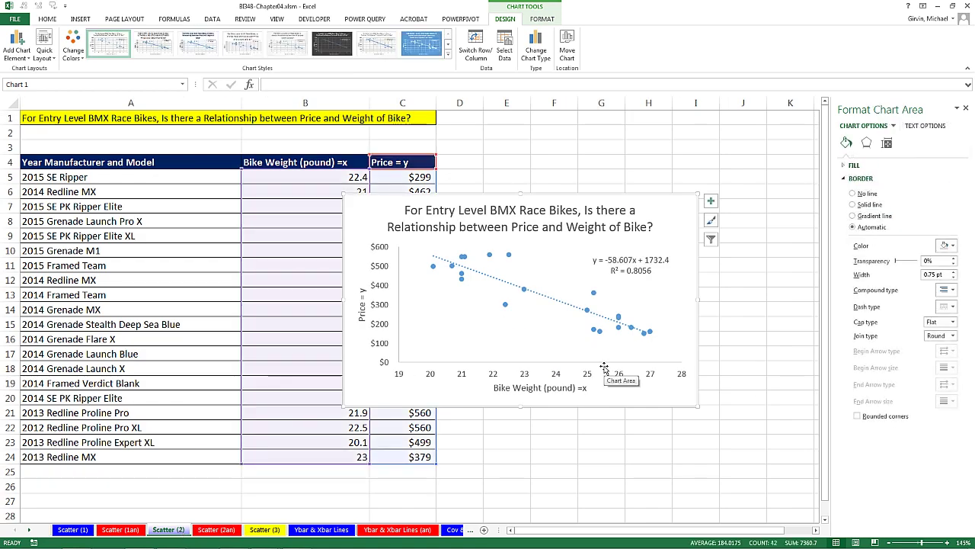
click(281, 434)
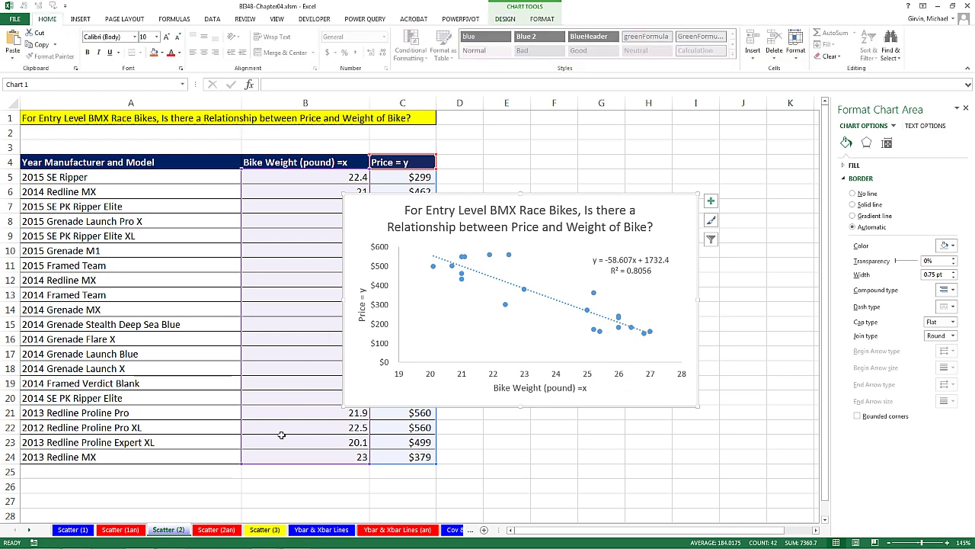
Switch to the Scatter (3) sheet showing the four baseball charts and trendline equations.
click(259, 531)
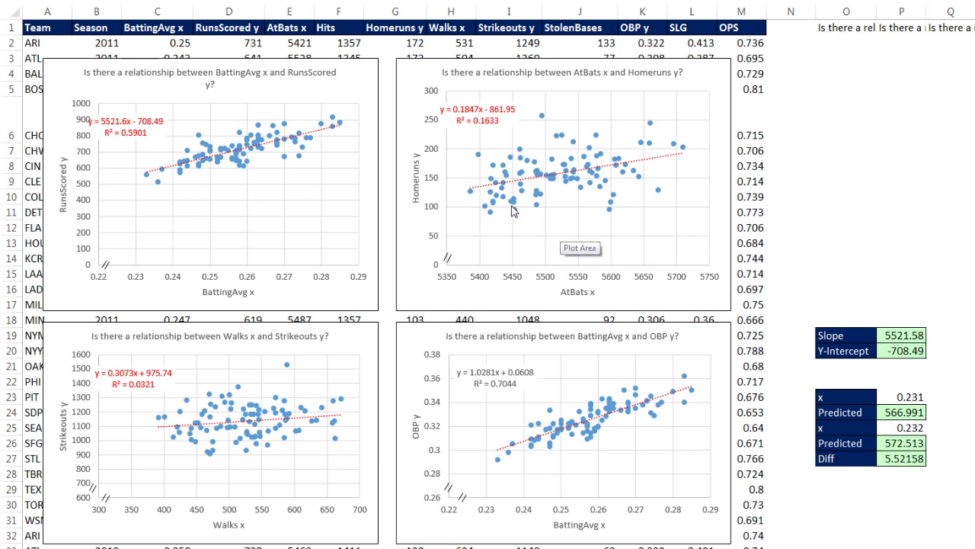
mouse_move(615, 203)
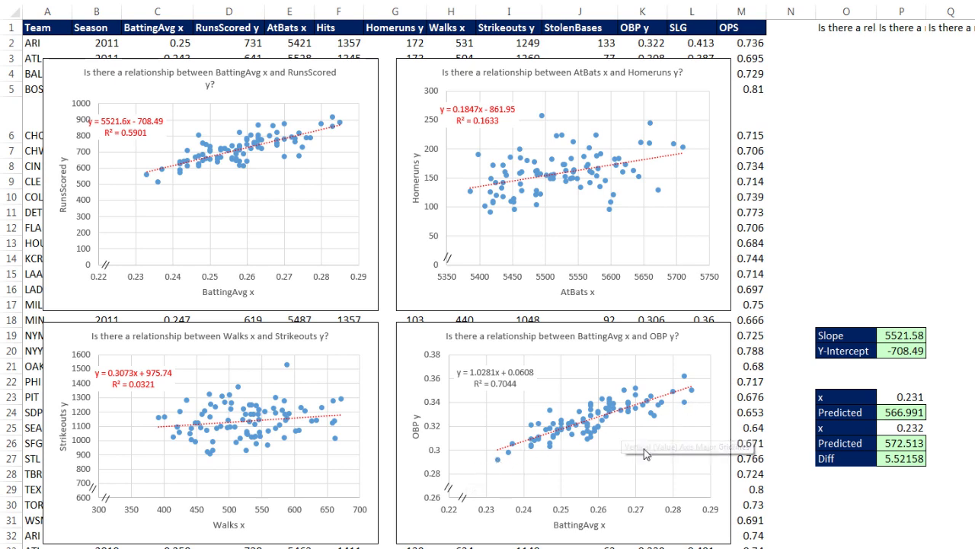
Scroll right to columns V–AN to reveal the Example 5 temperature vs energy expense chart.
scroll(498, 277, right, 10)
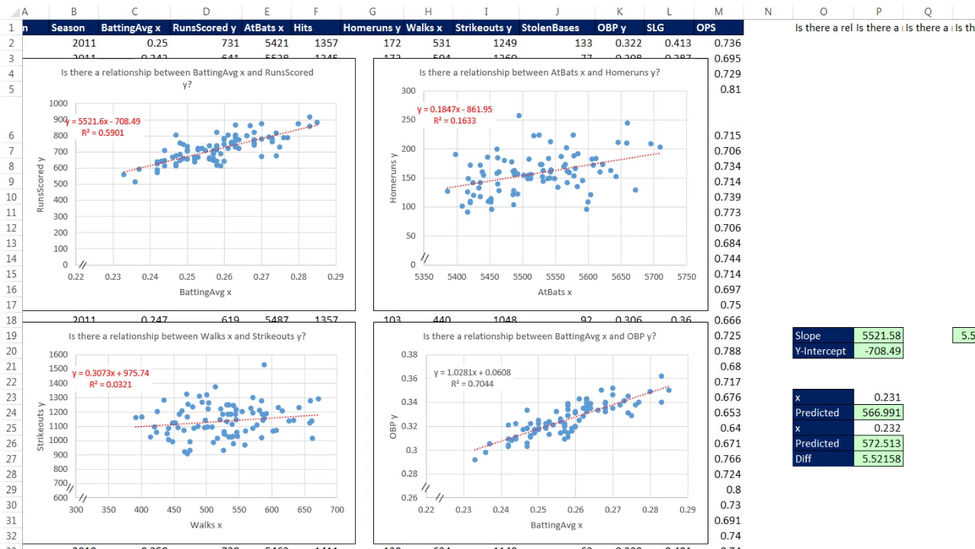
scroll(666, 379, right, 4)
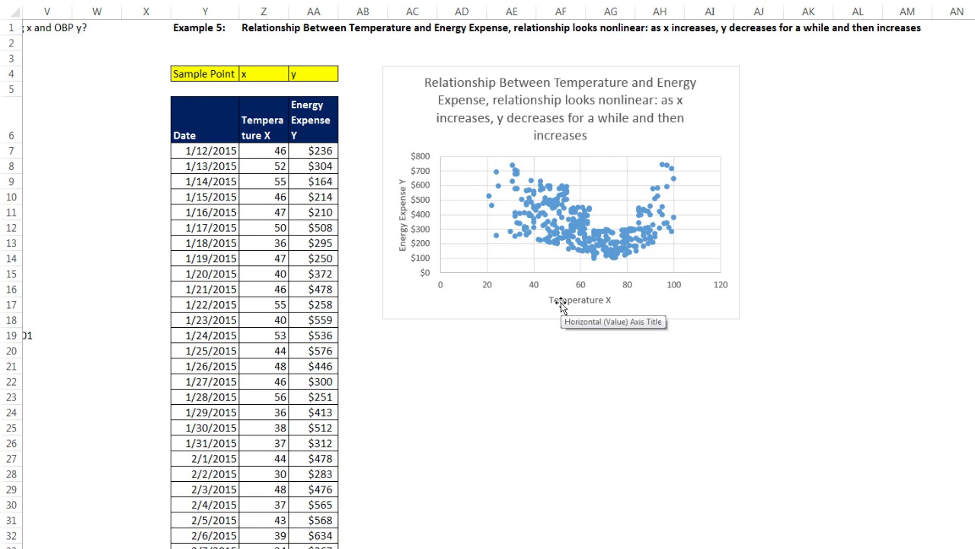
Switch with Alt+Tab to the PowerPoint slide show's Types of Relationships slide.
key(alt+Tab)
key(alt+Tab)
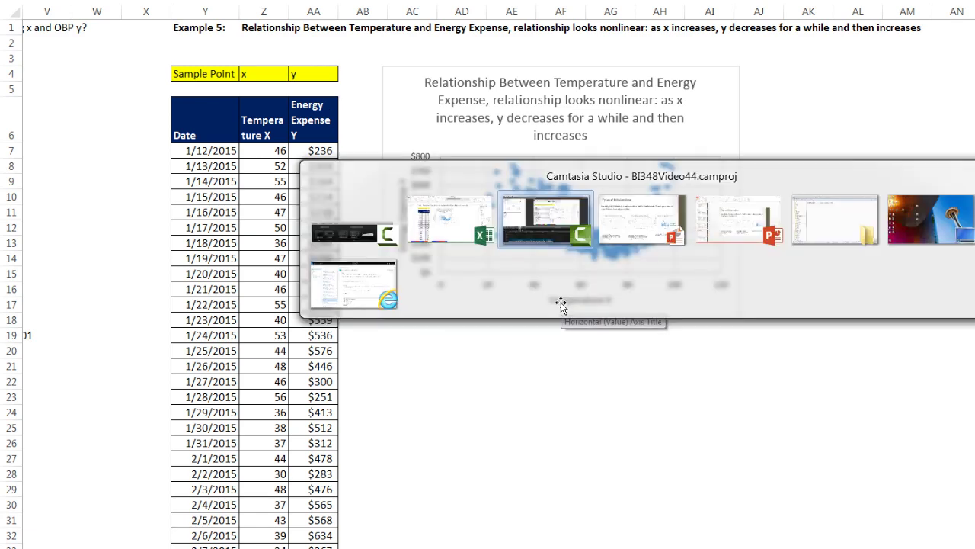